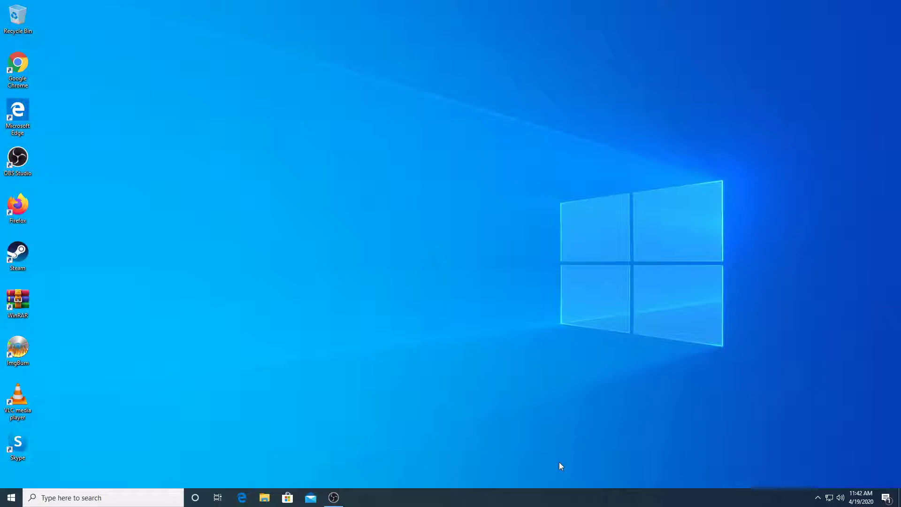
# - Launch Chrome and search Google for 'rocketdock' from the address bar
pyautogui.doubleClick(20, 78)
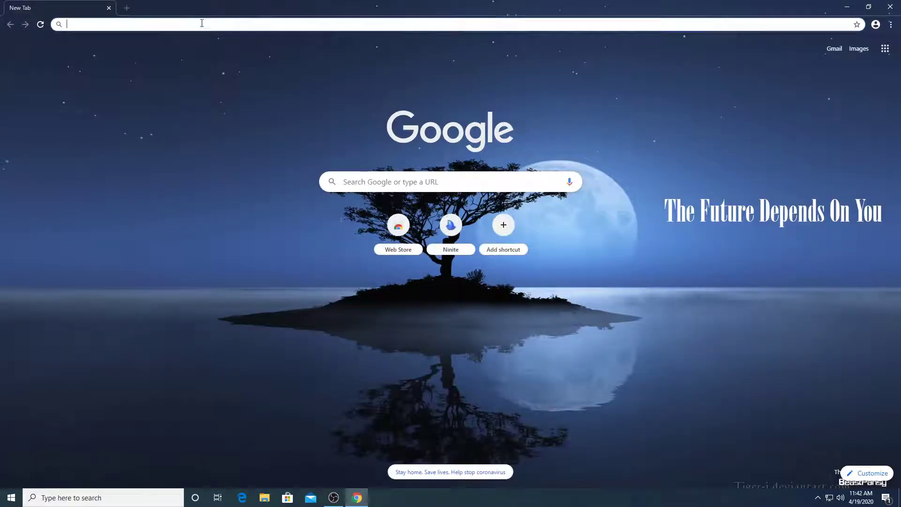
pyautogui.click(202, 23)
pyautogui.write('rocke')
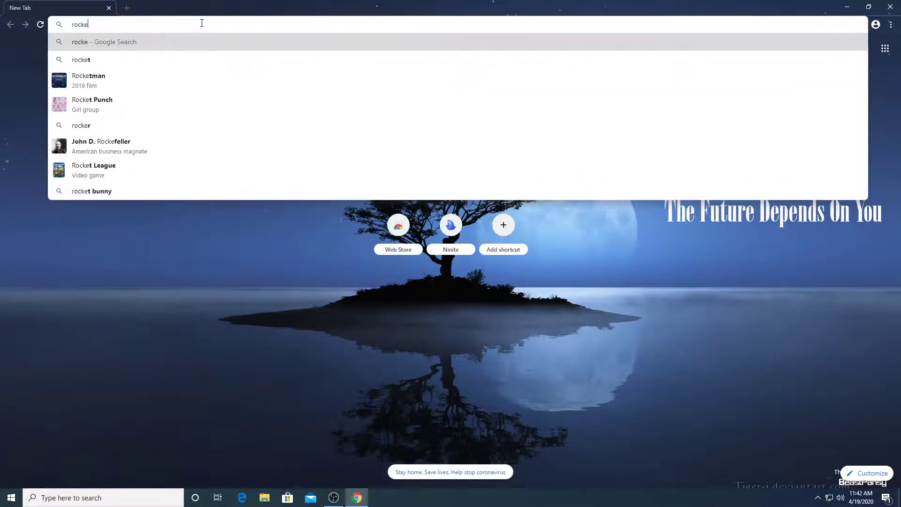
pyautogui.write('t')
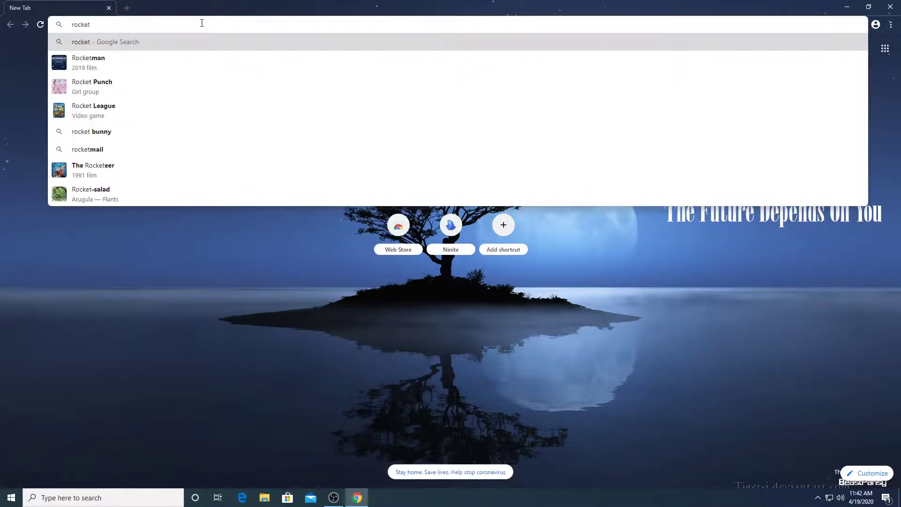
pyautogui.write('doc')
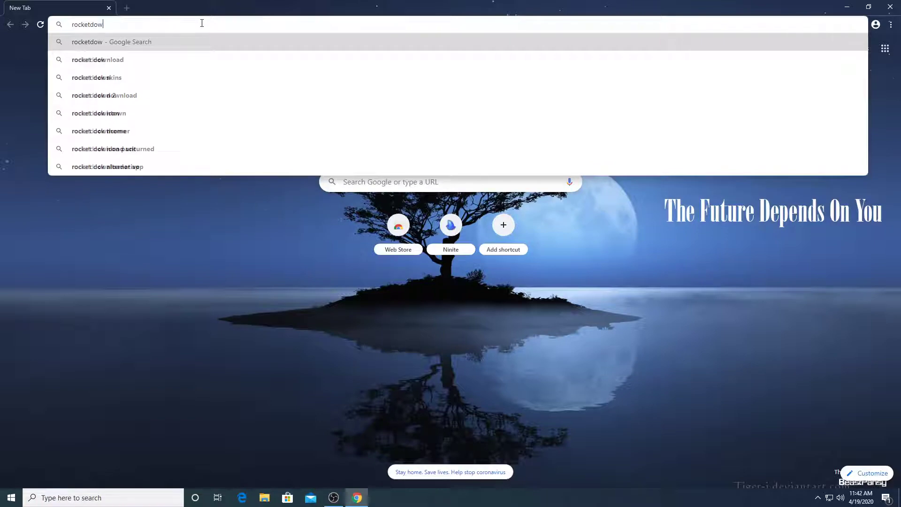
pyautogui.press('Return')
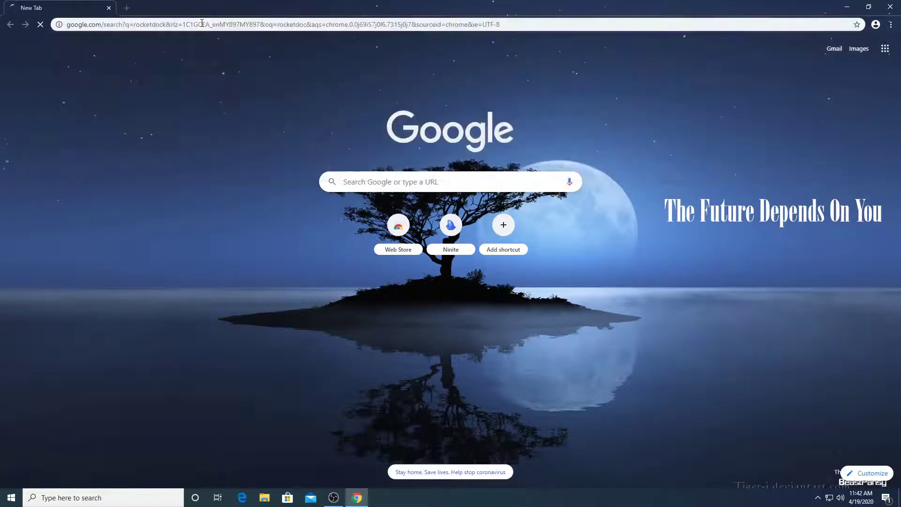
# - Open the Punk Labs result from the rocketdock search results
pyautogui.click(161, 54)
pyautogui.click(13, 176)
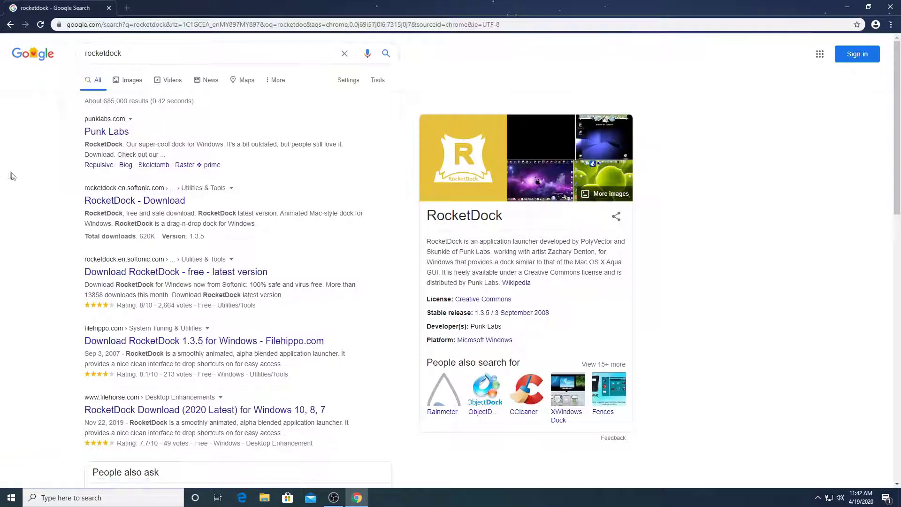
pyautogui.click(99, 133)
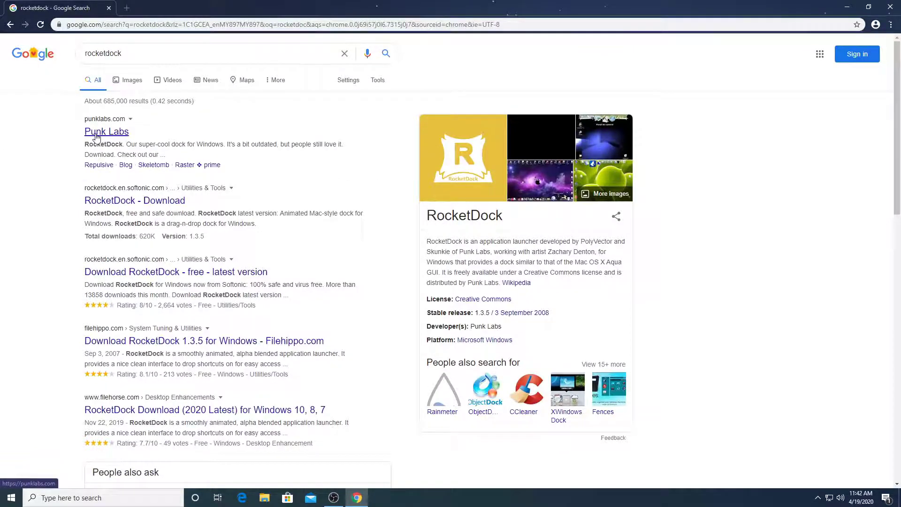
# - Download the RocketDock-v1.3.5.exe installer, then return to the rocketdock results
pyautogui.scroll(-3, 584, 164)
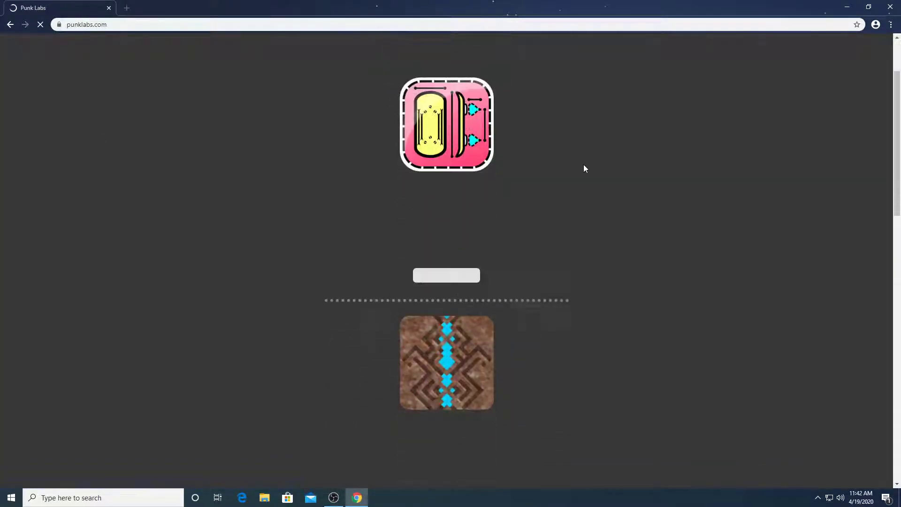
pyautogui.scroll(3, 582, 160)
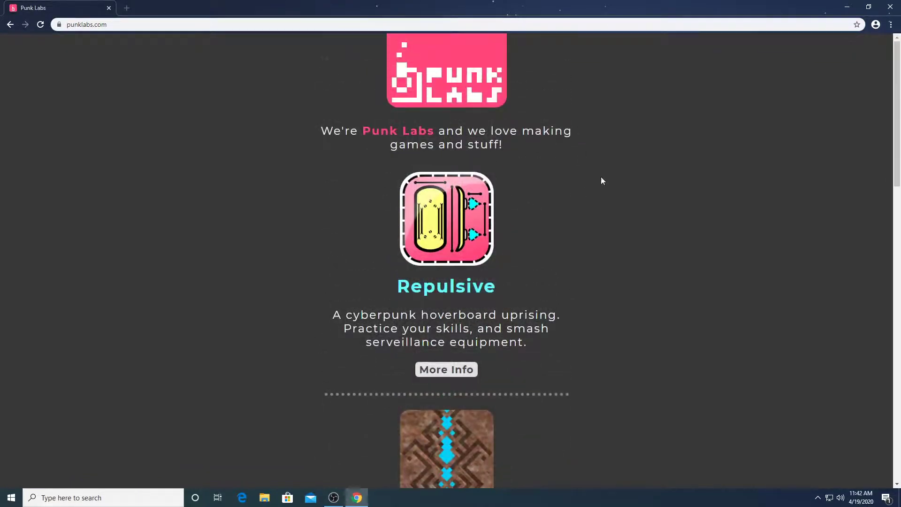
pyautogui.scroll(-5, 599, 177)
pyautogui.scroll(-12, 599, 180)
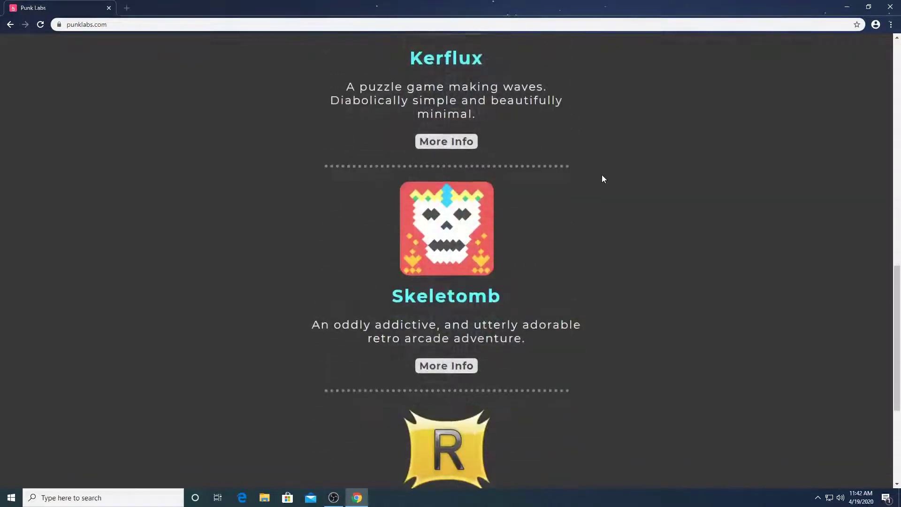
pyautogui.scroll(-2, 602, 178)
pyautogui.click(446, 403)
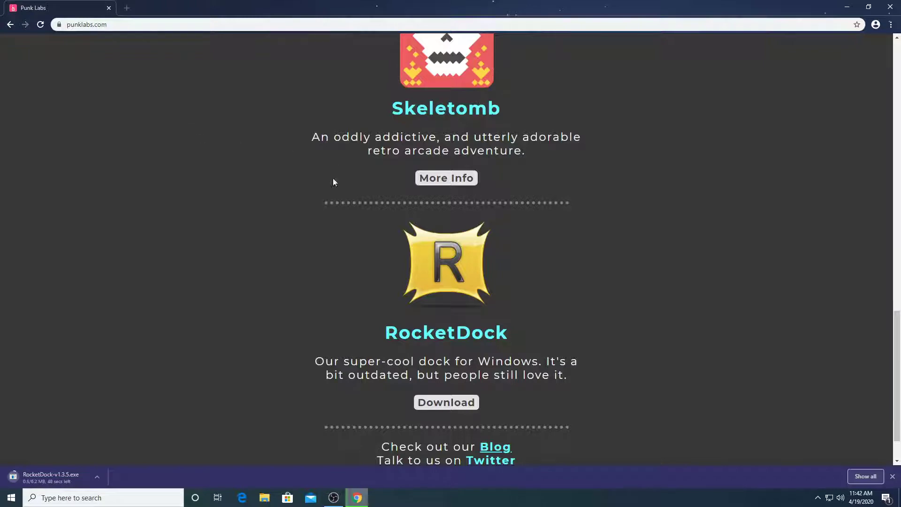
pyautogui.scroll(12, 332, 56)
pyautogui.scroll(4, 328, 65)
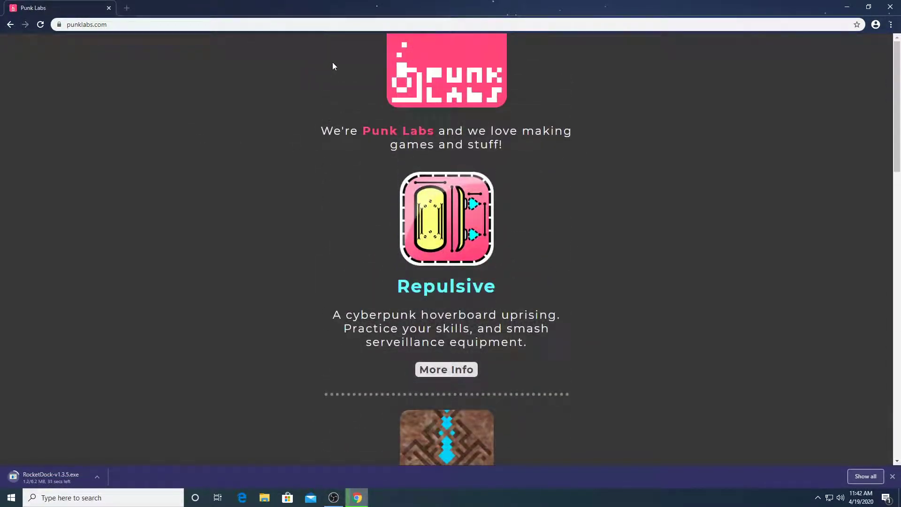
pyautogui.click(10, 24)
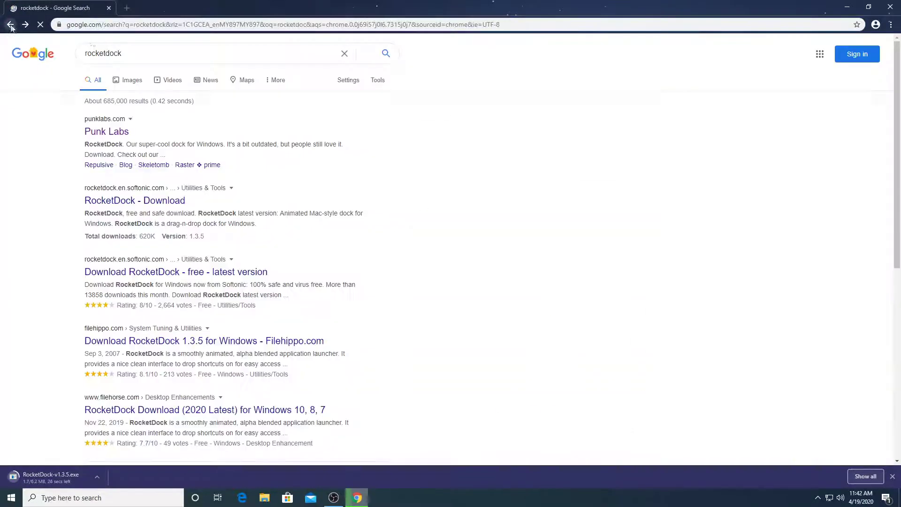
# - Search 'rocketdock skins' and browse the RocketDock Icons Skins site
pyautogui.click(137, 53)
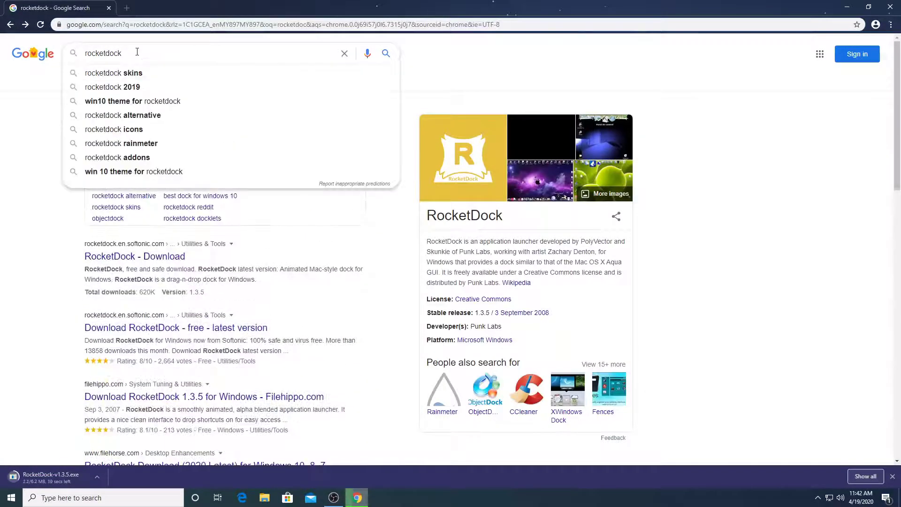
pyautogui.click(144, 74)
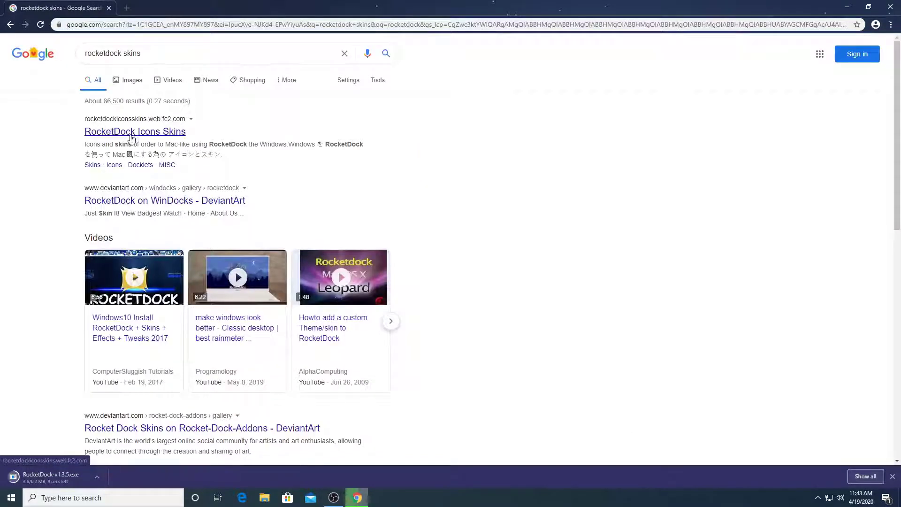
pyautogui.click(131, 136)
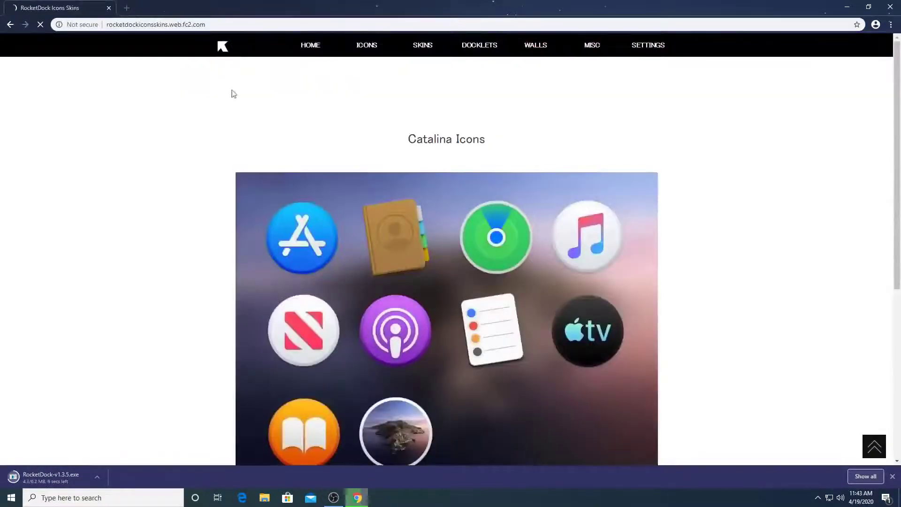
pyautogui.scroll(-3, 235, 88)
pyautogui.scroll(-4, 235, 89)
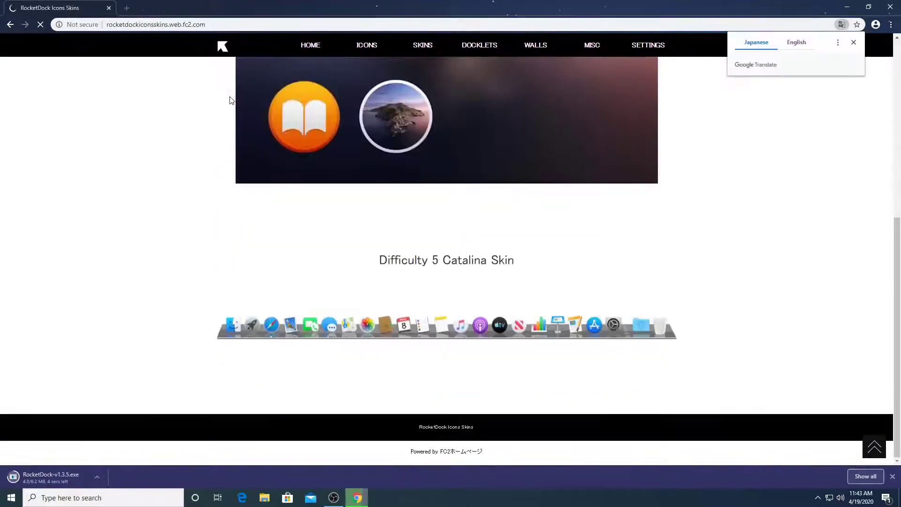
pyautogui.scroll(-4, 226, 183)
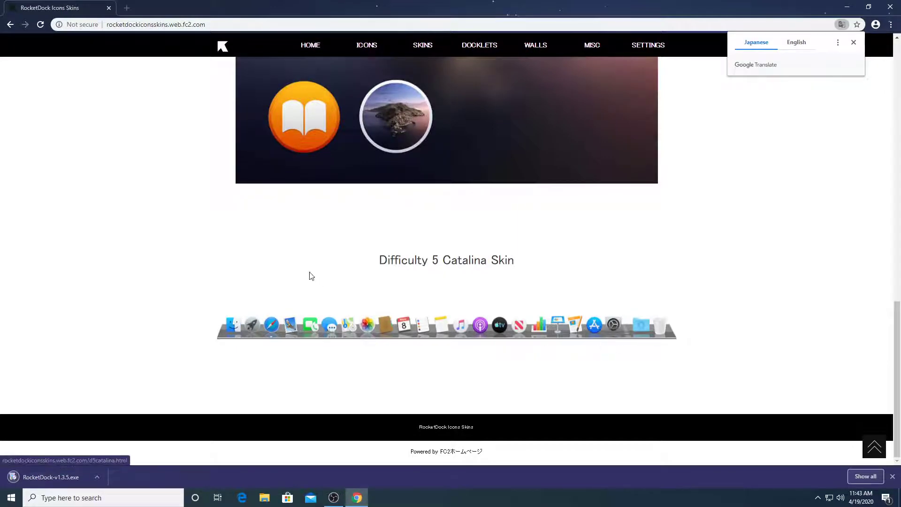
pyautogui.scroll(5, 308, 263)
pyautogui.scroll(10, 308, 251)
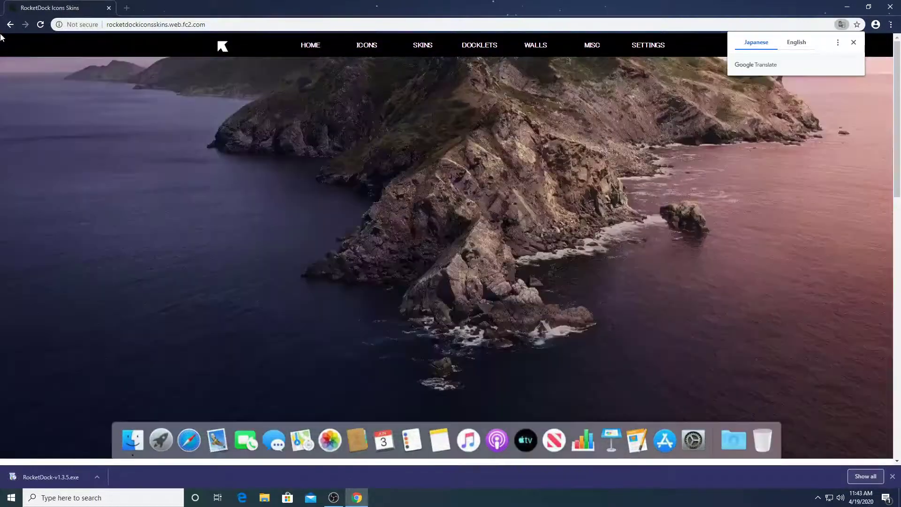
# - Return to the results and launch the downloaded RocketDock-v1.3.5.exe installer
pyautogui.click(10, 25)
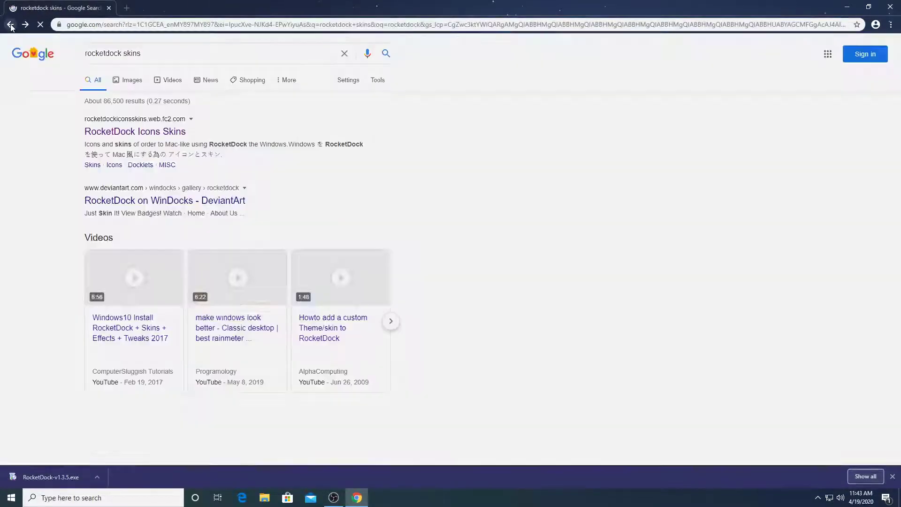
pyautogui.scroll(-2, 503, 262)
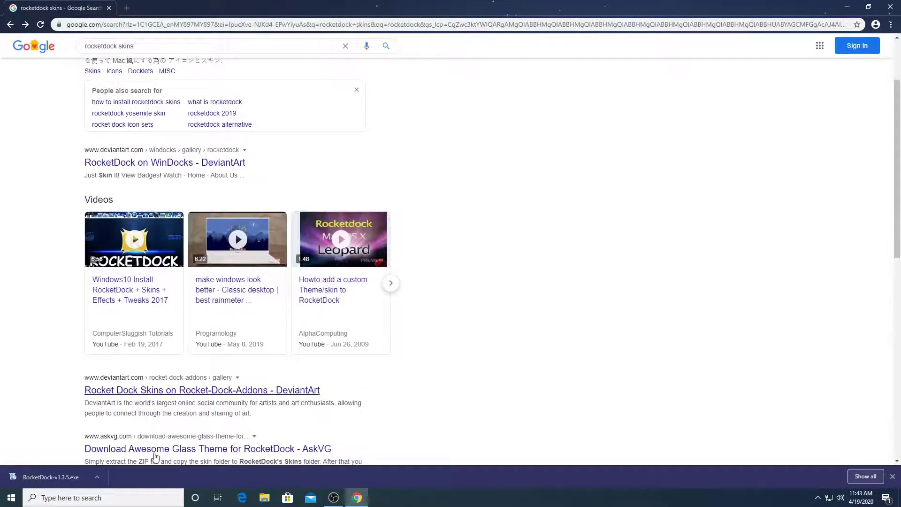
pyautogui.click(51, 477)
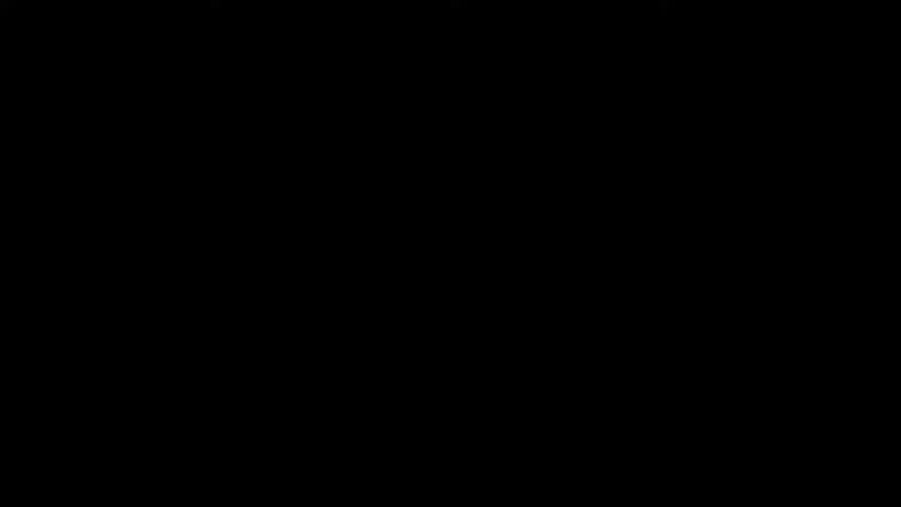
# - Allow the installer to run and choose English as the setup language
pyautogui.click(430, 313)
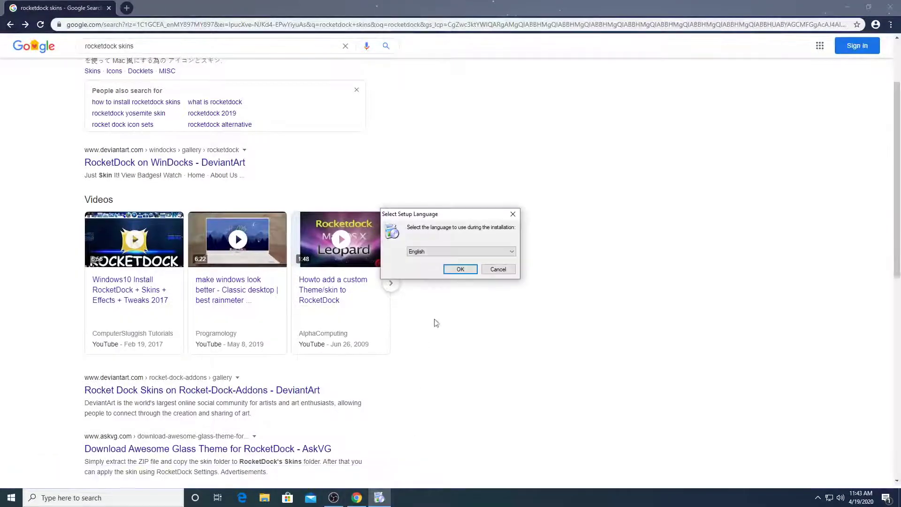
pyautogui.moveTo(444, 218); pyautogui.dragTo(445, 195)
pyautogui.click(460, 246)
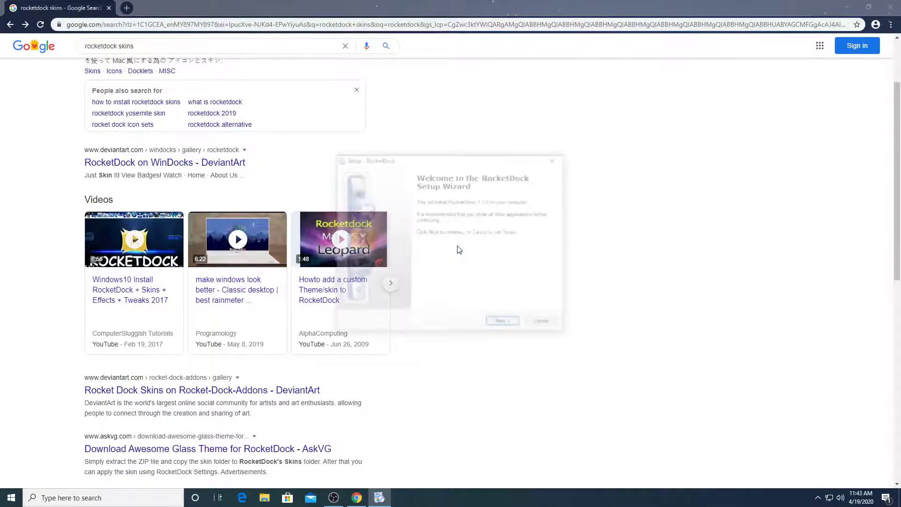
# - Accept the licence and install into C:\Program Files (x86)\RocketDock without a desktop icon
pyautogui.click(517, 325)
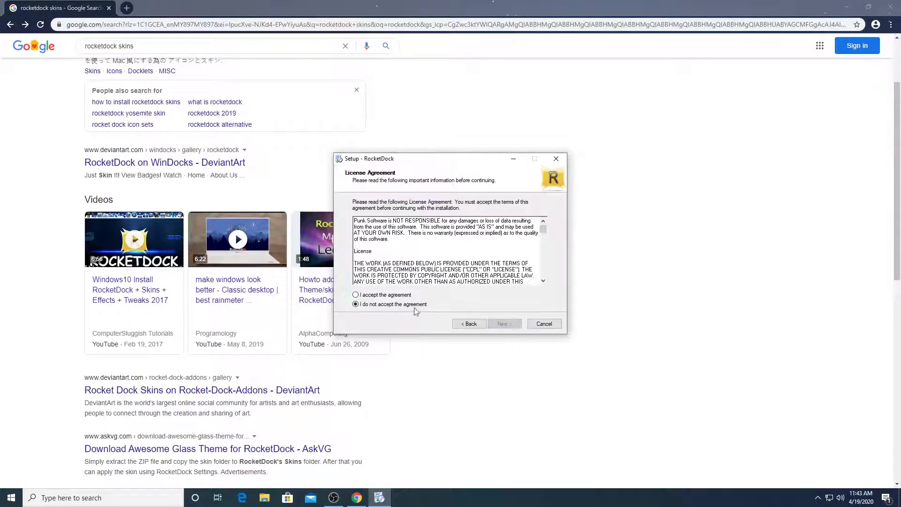
pyautogui.click(408, 296)
pyautogui.click(504, 324)
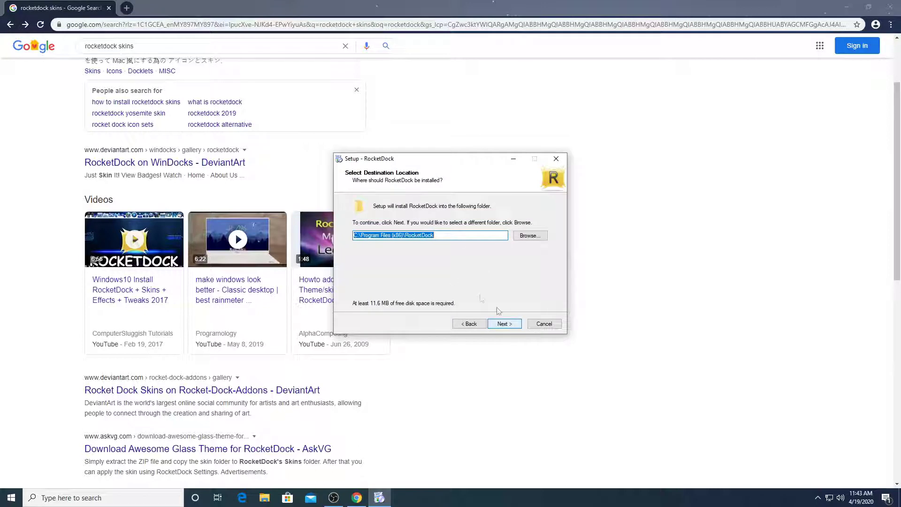
pyautogui.click(516, 324)
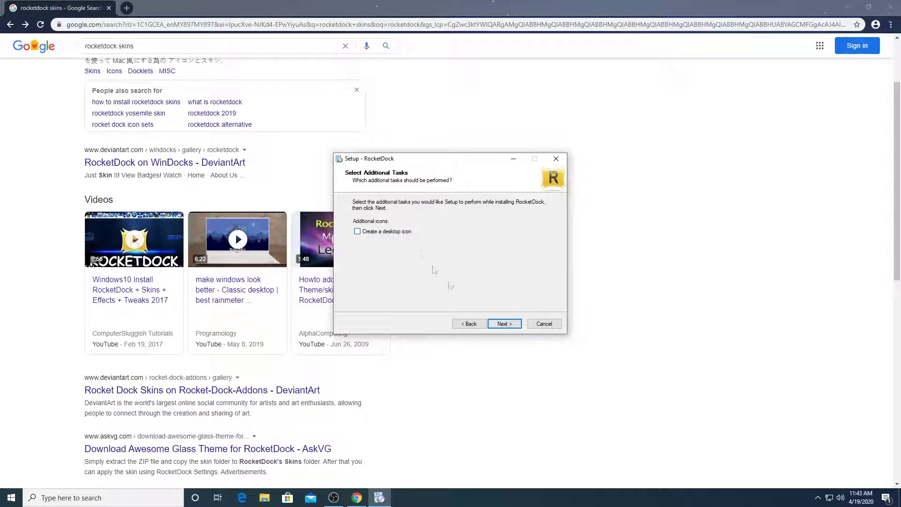
pyautogui.click(505, 325)
pyautogui.click(505, 324)
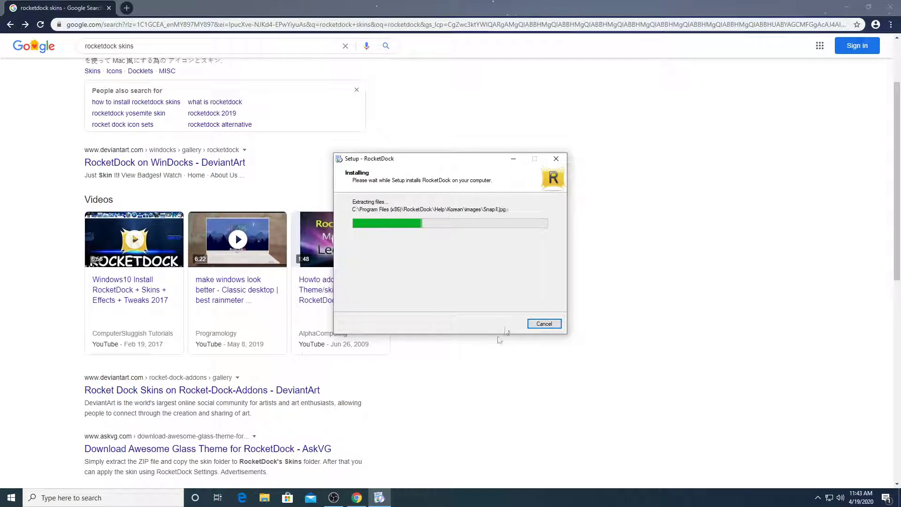
# - Minimize Chrome to reveal the desktop and bring up its context menu
pyautogui.click(357, 501)
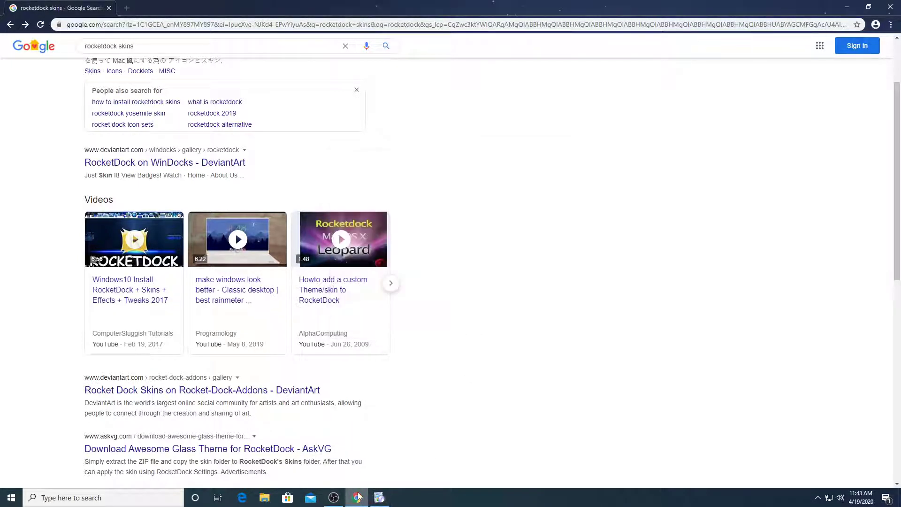
pyautogui.click(357, 497)
pyautogui.rightClick(165, 237)
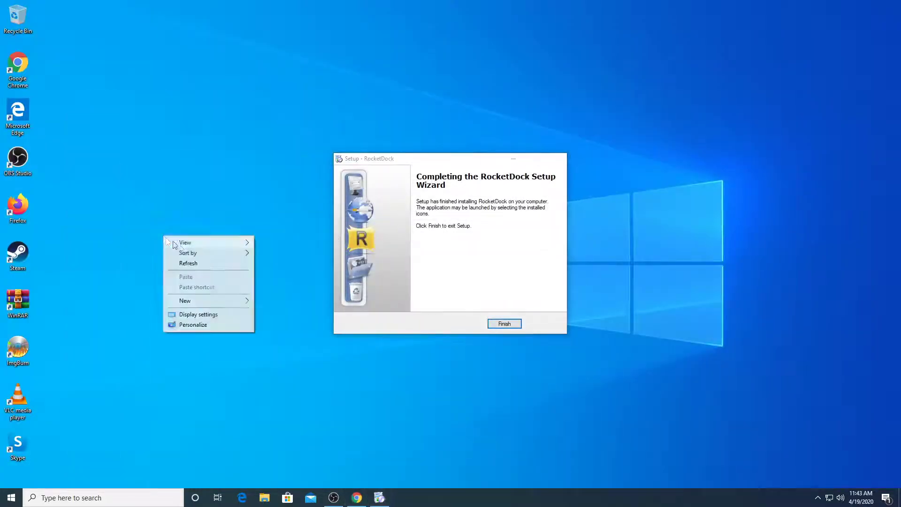
# - Refresh the desktop, close the setup wizard, and launch RocketDock from Start's Recently added
pyautogui.click(188, 263)
pyautogui.click(496, 324)
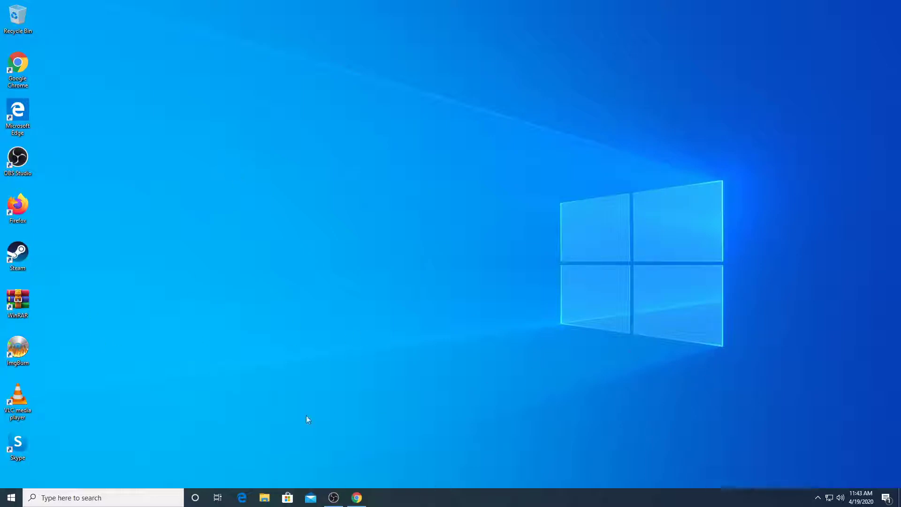
pyautogui.click(12, 498)
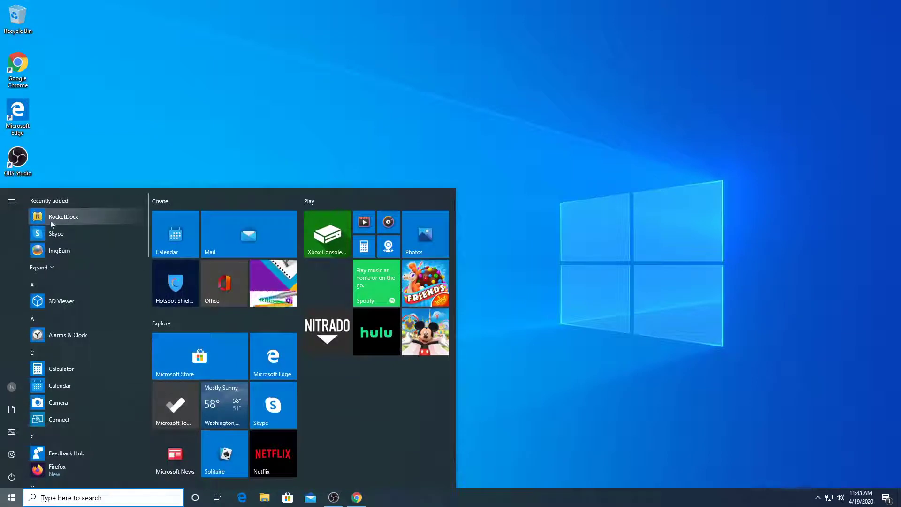
pyautogui.click(62, 219)
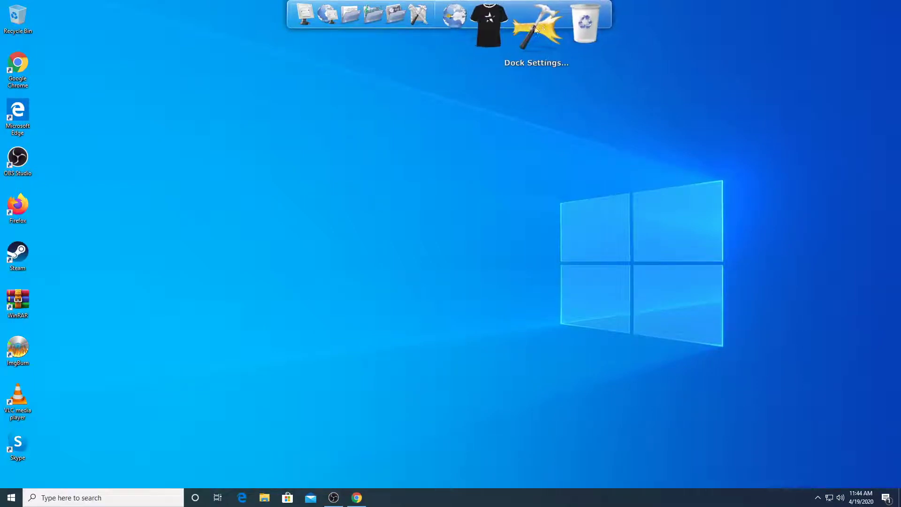
pyautogui.click(537, 25)
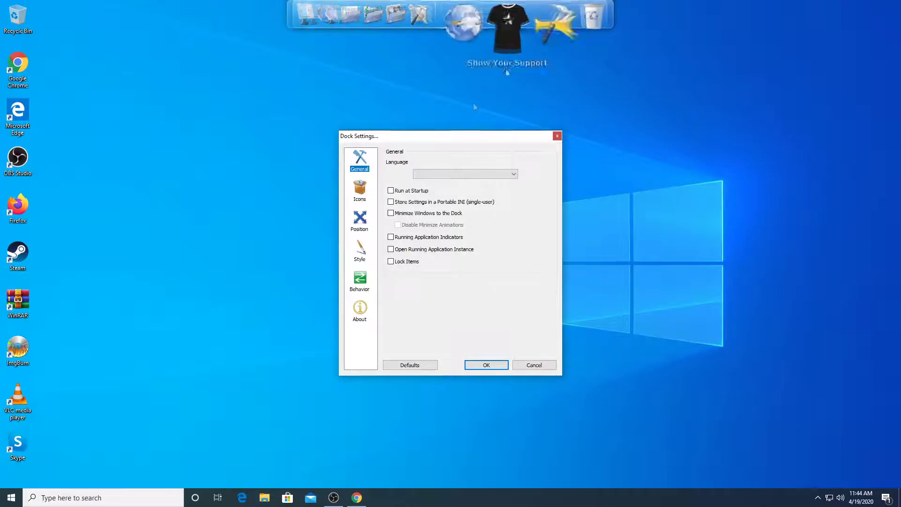
# - Set the dock's Screen Position to Bottom and Layering to Always on bottom
pyautogui.moveTo(427, 138); pyautogui.dragTo(423, 101)
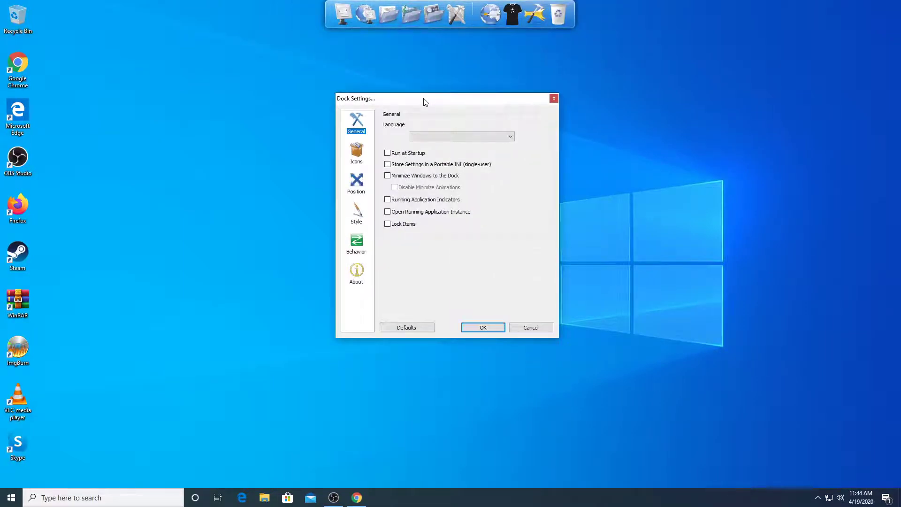
pyautogui.click(357, 182)
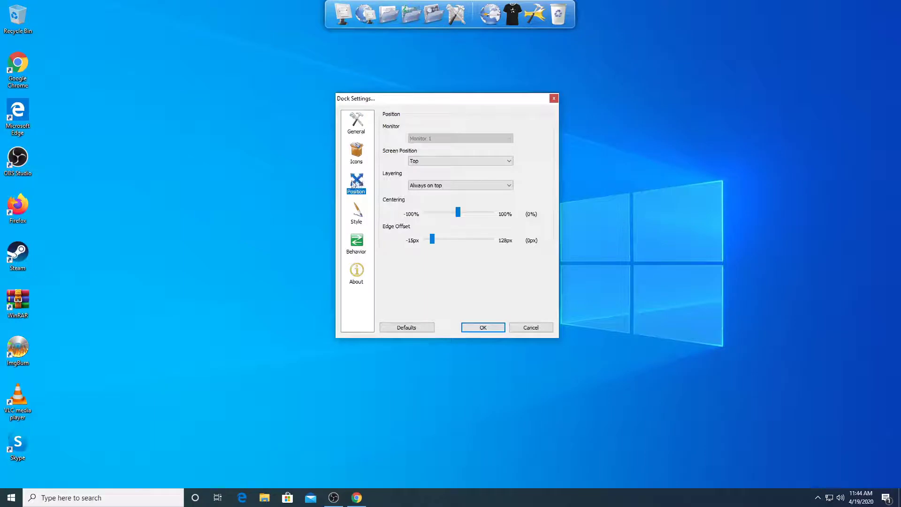
pyautogui.moveTo(442, 101); pyautogui.dragTo(428, 82)
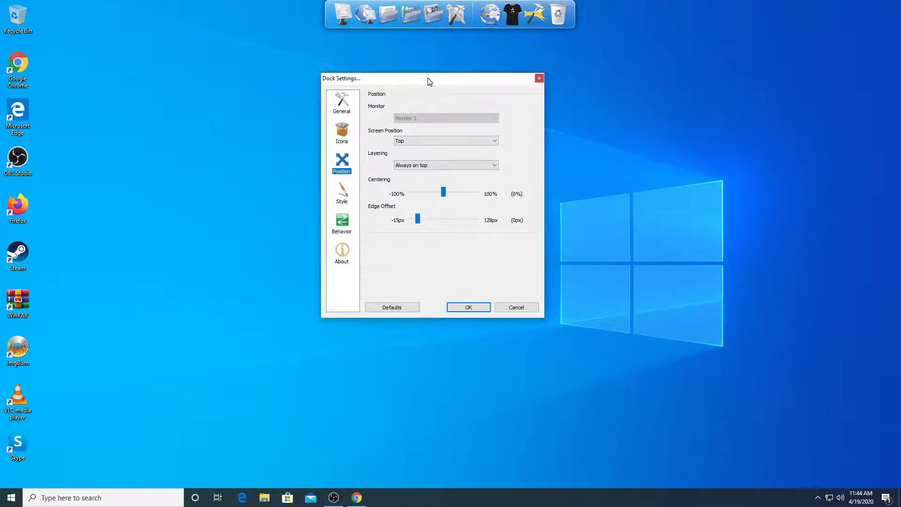
pyautogui.click(434, 142)
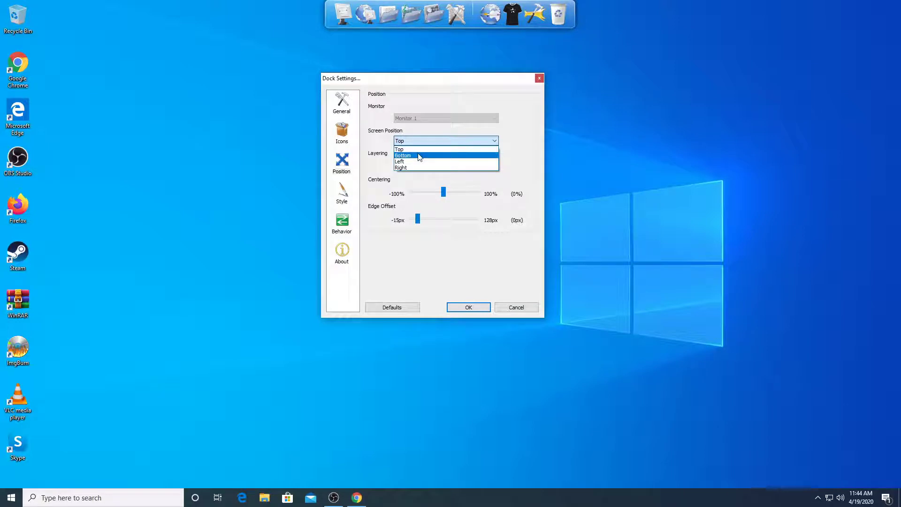
pyautogui.click(419, 156)
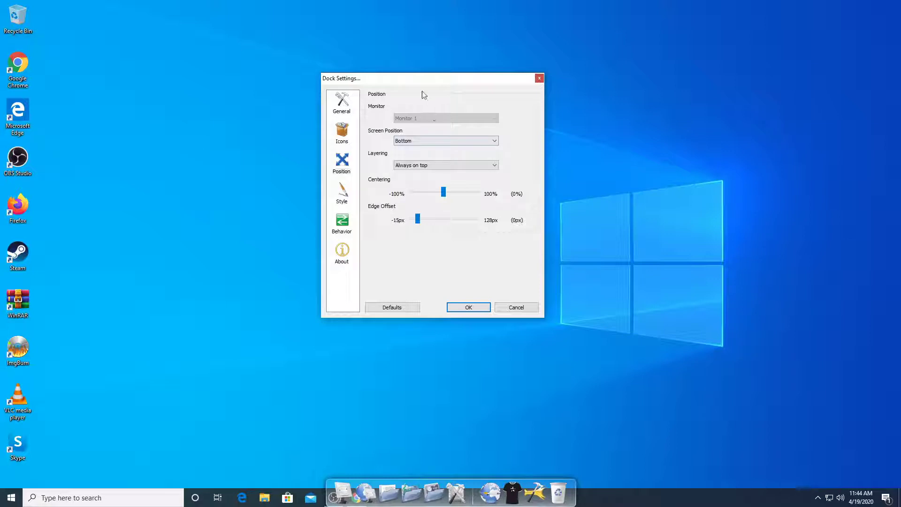
pyautogui.click(420, 165)
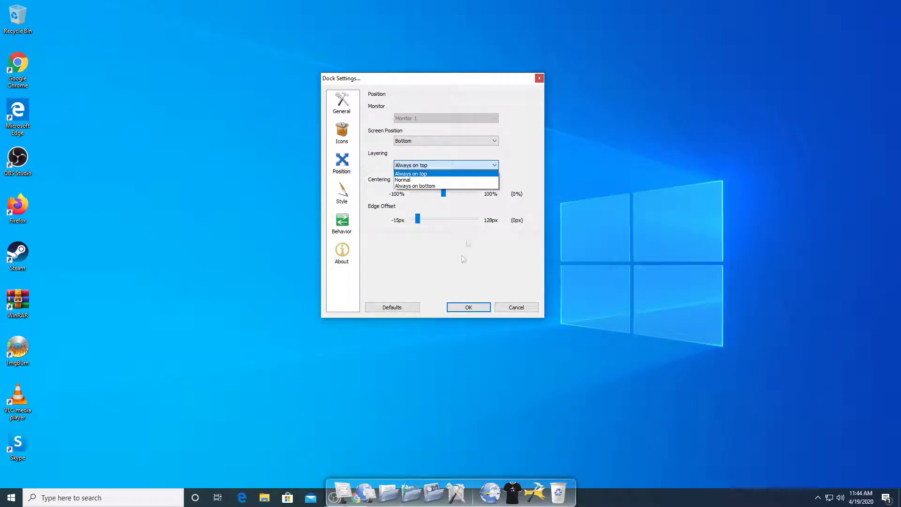
pyautogui.click(441, 187)
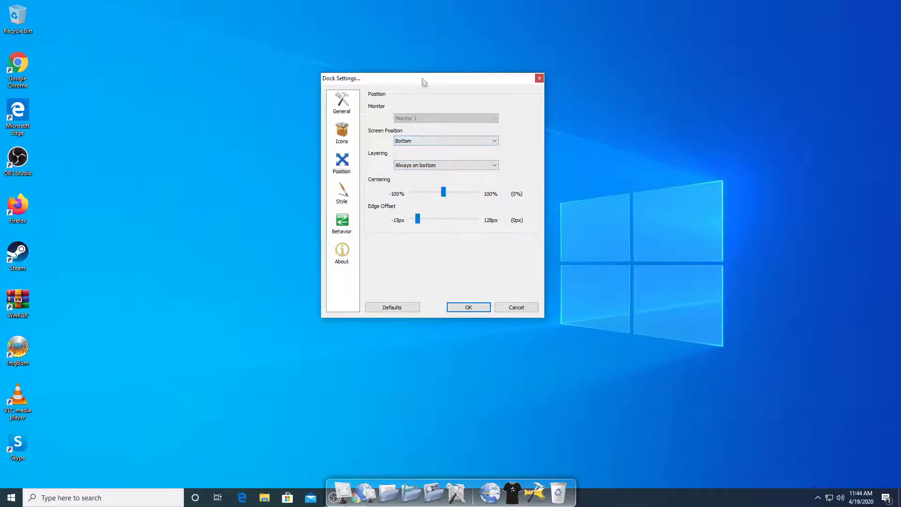
# - Raise the dock's Edge Offset to 81px with -1% centering
pyautogui.moveTo(423, 80); pyautogui.dragTo(422, 72)
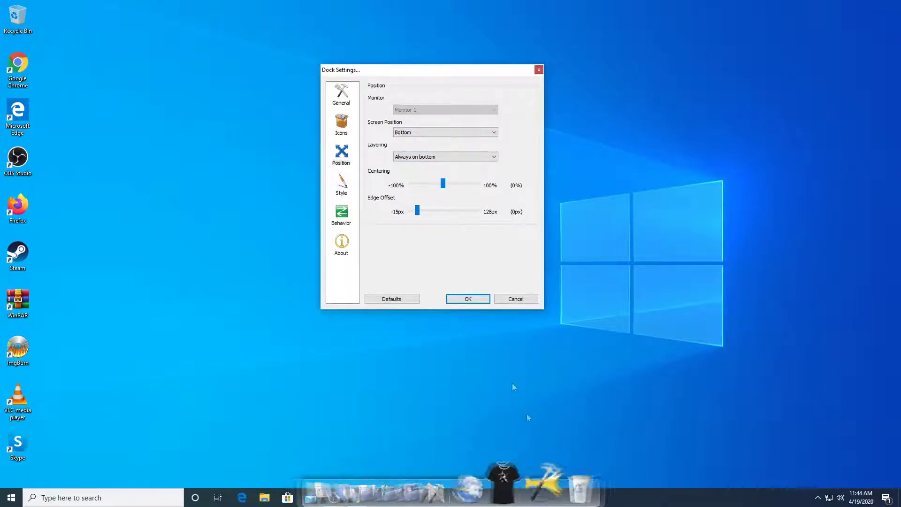
pyautogui.moveTo(418, 212); pyautogui.dragTo(455, 220)
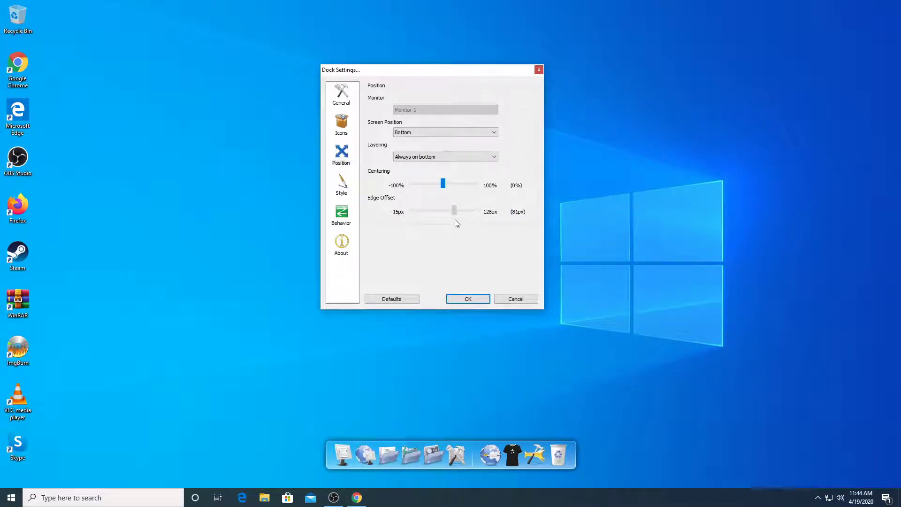
pyautogui.moveTo(443, 184); pyautogui.dragTo(444, 184)
pyautogui.moveTo(445, 187); pyautogui.dragTo(445, 186)
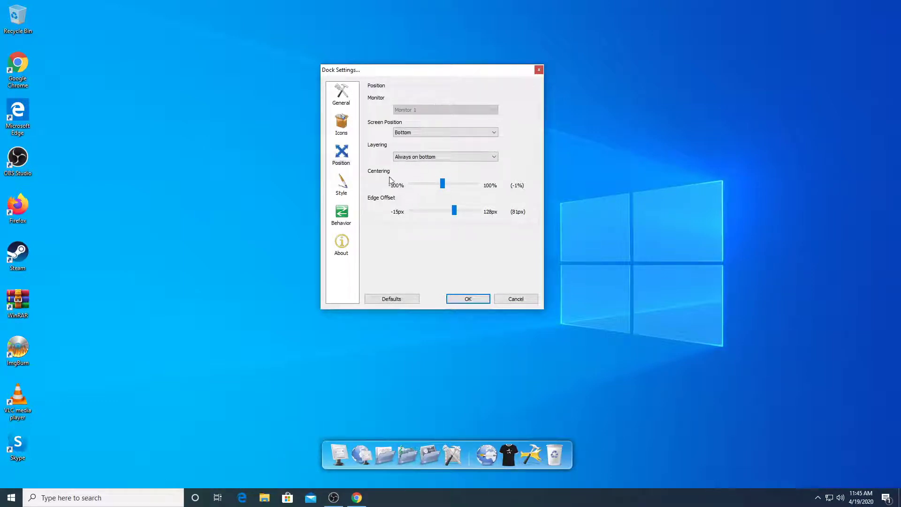
pyautogui.click(343, 187)
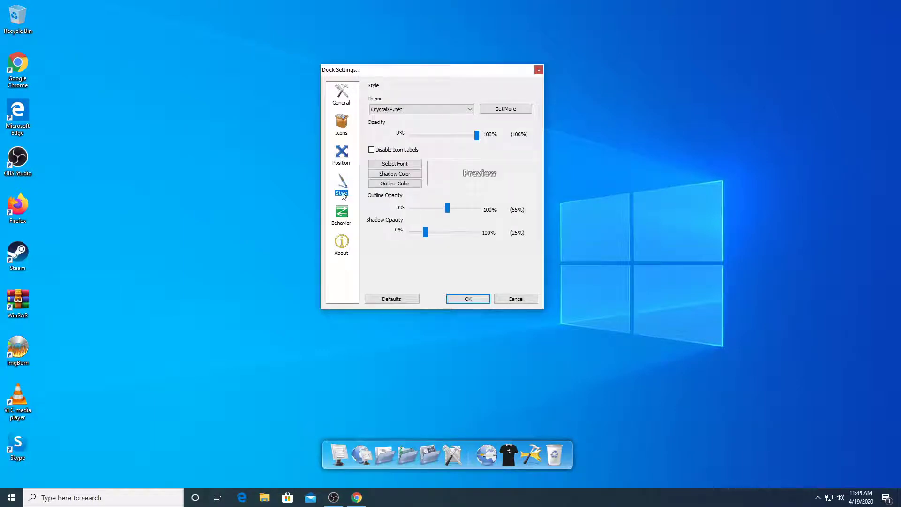
pyautogui.click(415, 109)
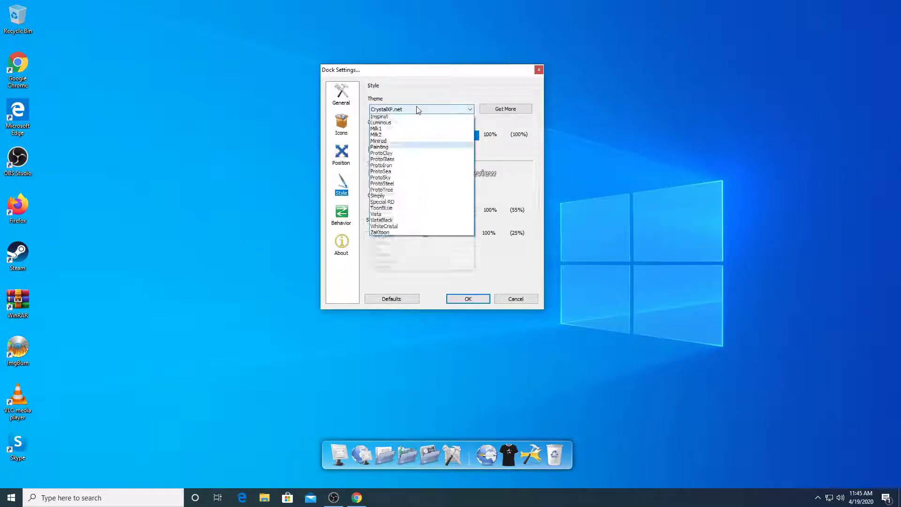
pyautogui.click(410, 125)
pyautogui.click(407, 110)
pyautogui.click(388, 155)
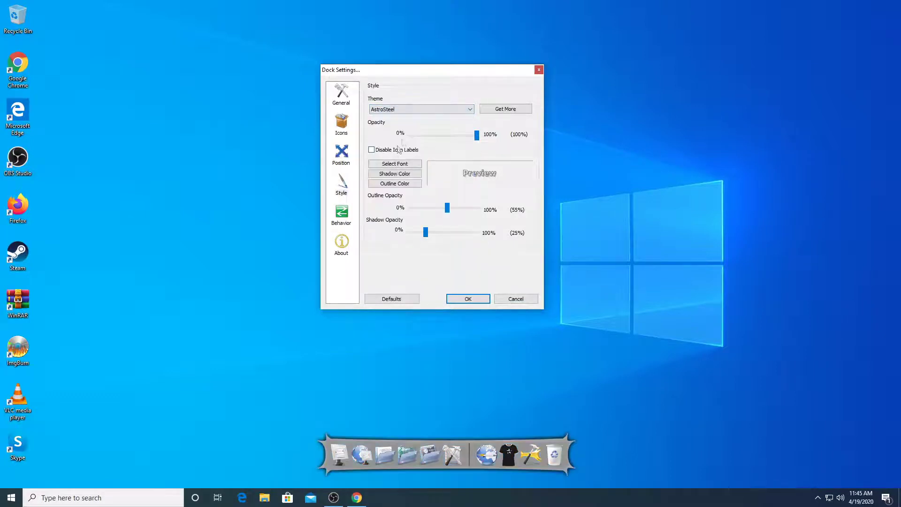
pyautogui.click(403, 111)
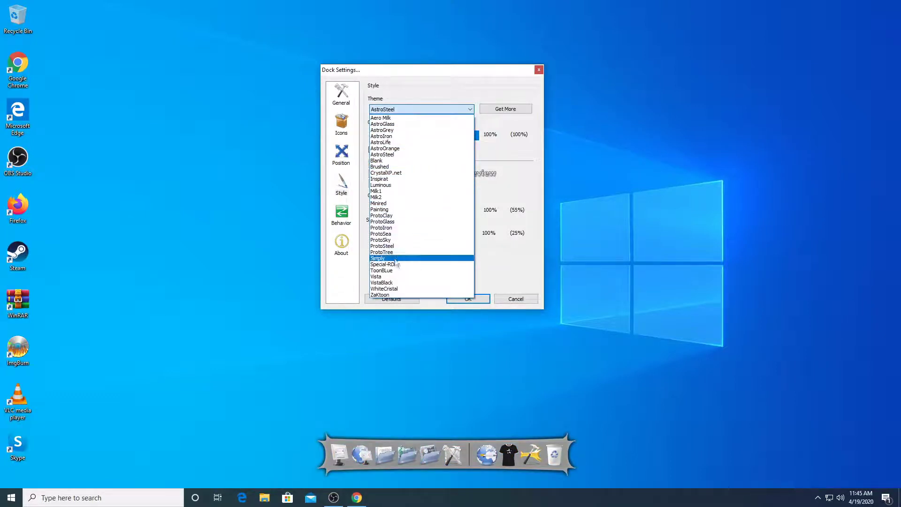
pyautogui.click(395, 289)
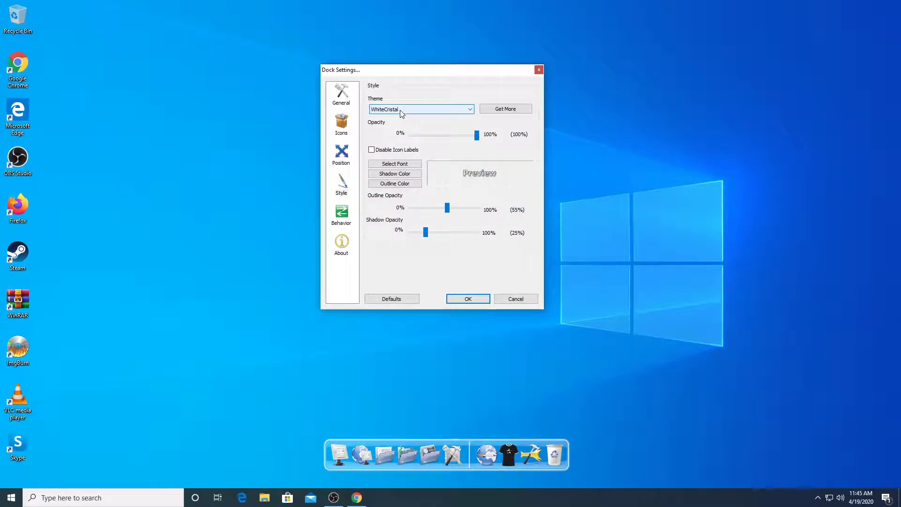
pyautogui.click(401, 111)
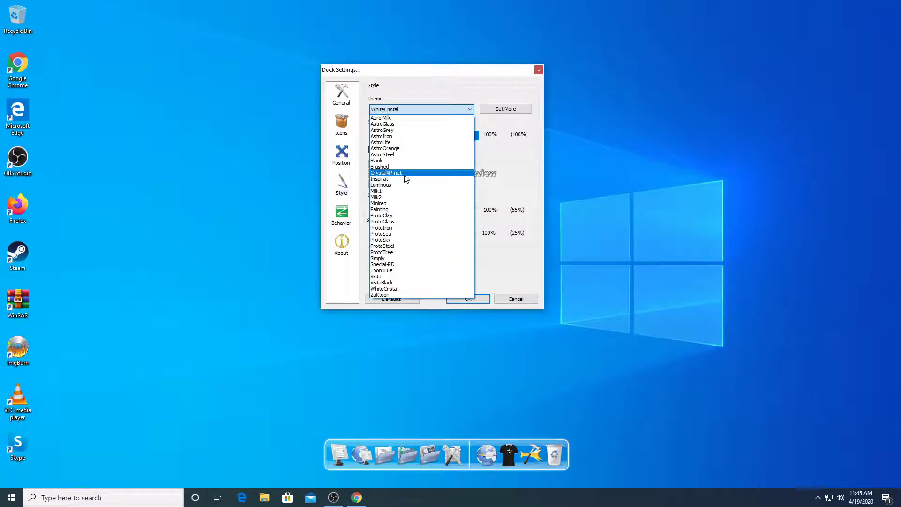
pyautogui.click(406, 176)
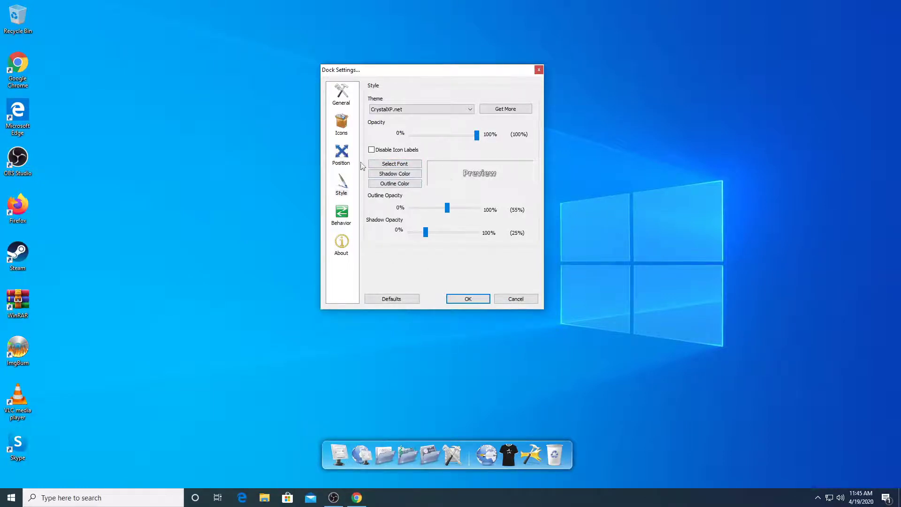
pyautogui.click(342, 124)
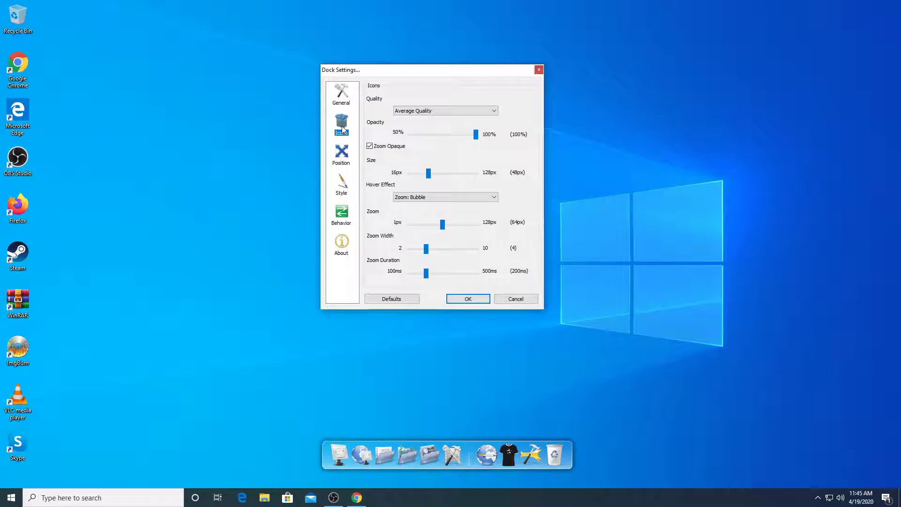
# - Keep the icon Quality at Average Quality in the Icons settings
pyautogui.click(428, 113)
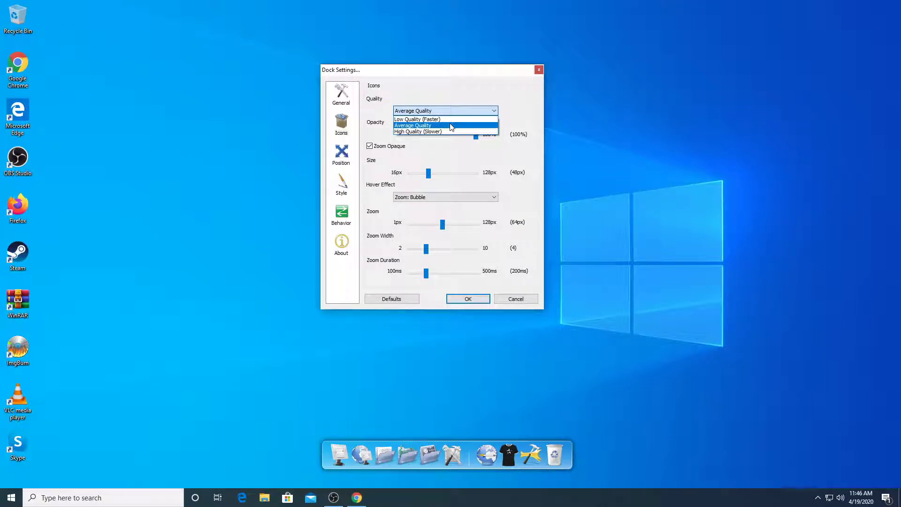
pyautogui.click(397, 125)
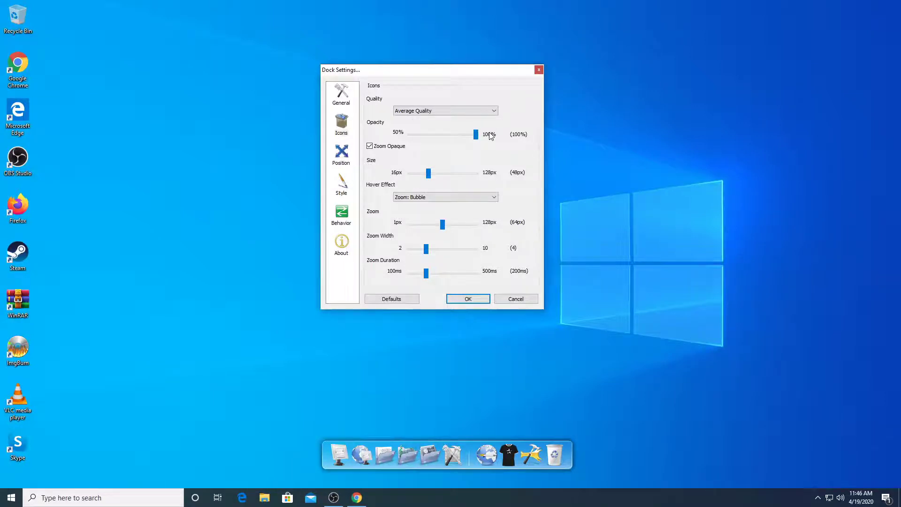
pyautogui.moveTo(460, 75); pyautogui.dragTo(459, 70)
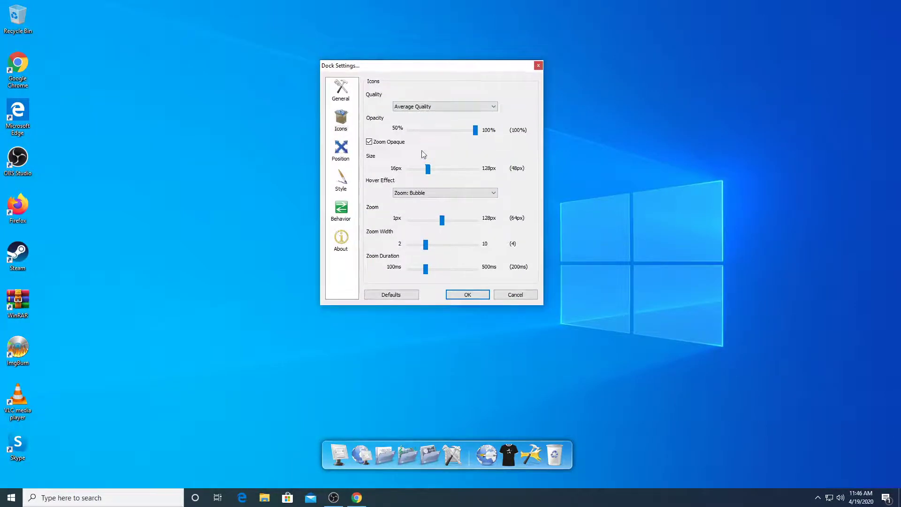
# - Try the Zoom: Plateau and Zoom: Flat hover effects, then settle back on Zoom: Bubble
pyautogui.click(424, 192)
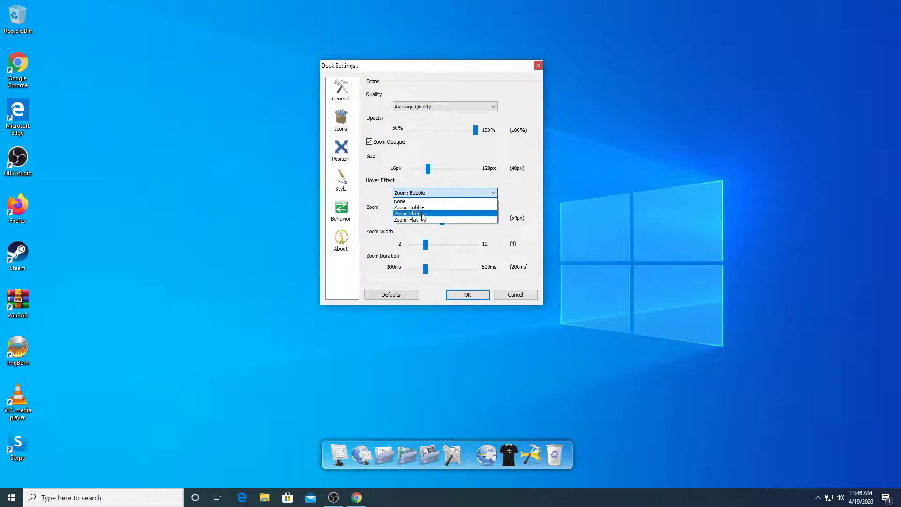
pyautogui.click(422, 213)
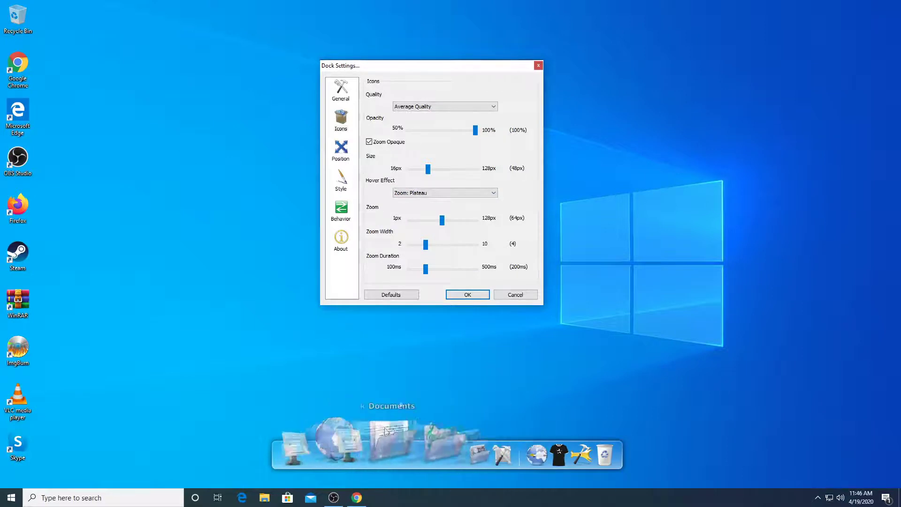
pyautogui.click(425, 193)
pyautogui.click(415, 207)
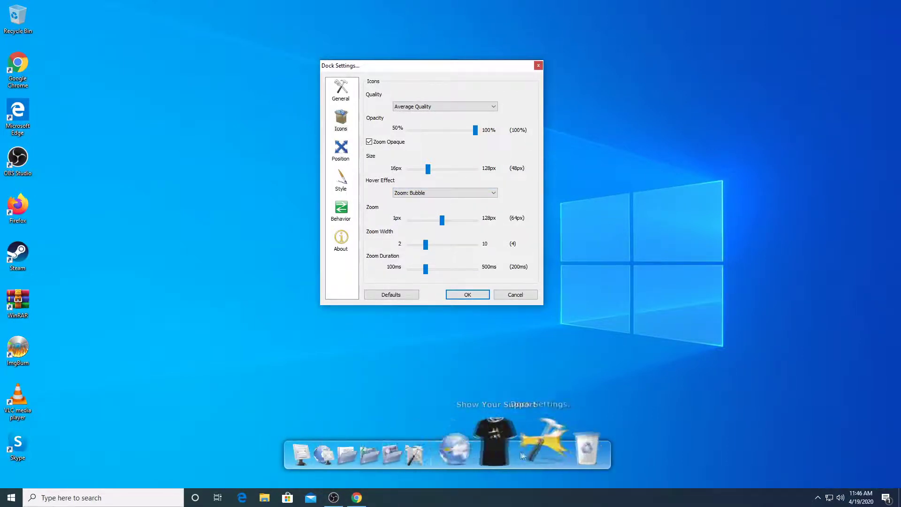
pyautogui.click(435, 193)
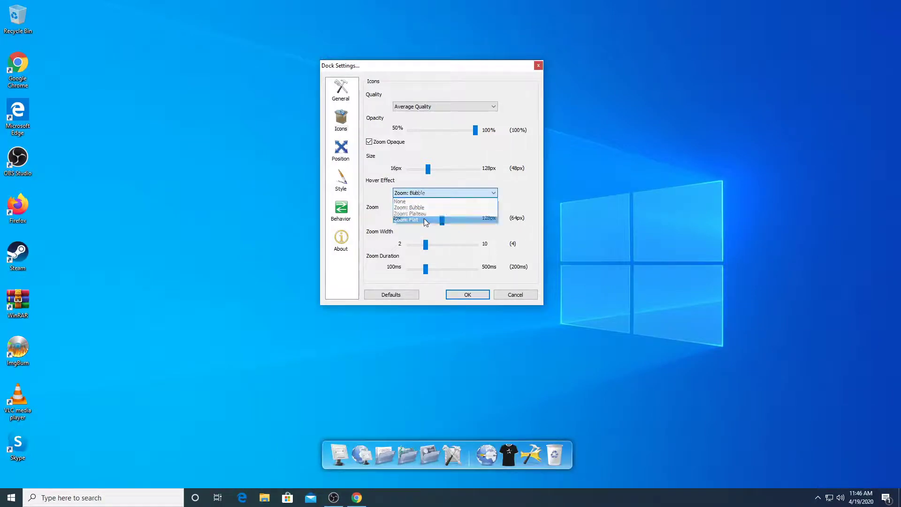
pyautogui.click(425, 220)
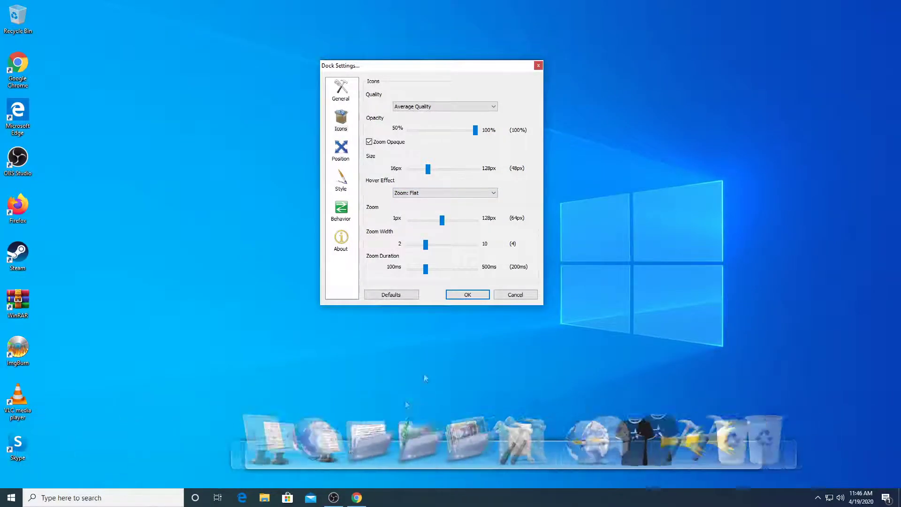
pyautogui.click(436, 193)
pyautogui.click(458, 206)
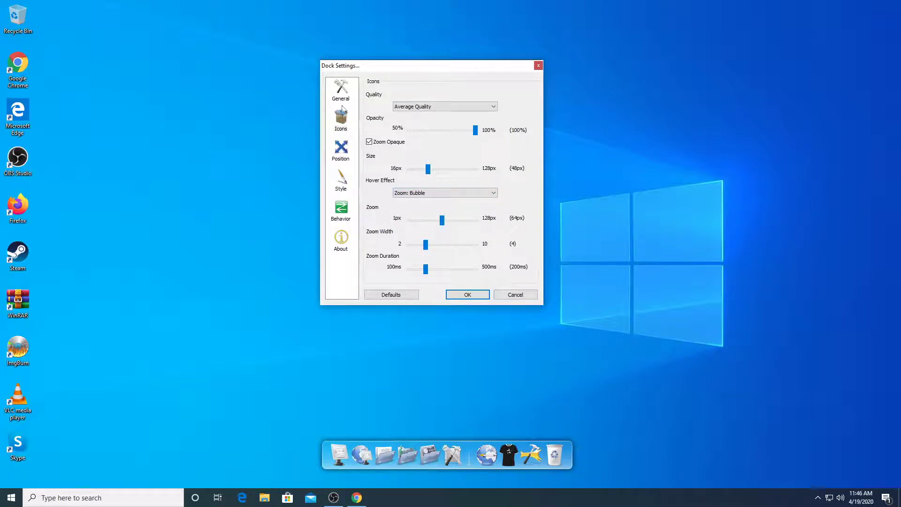
pyautogui.click(336, 93)
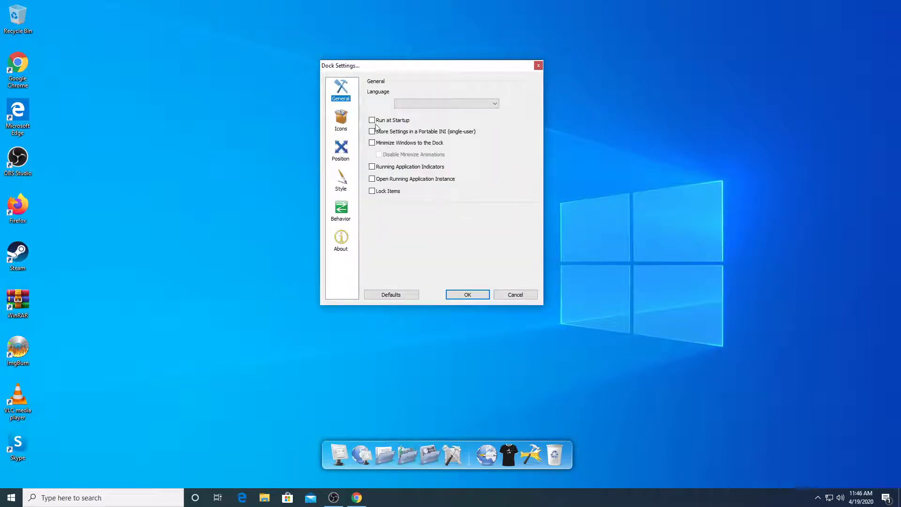
# - Enable Run at Startup and Minimize Windows to the Dock on the General page
pyautogui.click(376, 122)
pyautogui.moveTo(453, 68); pyautogui.dragTo(453, 61)
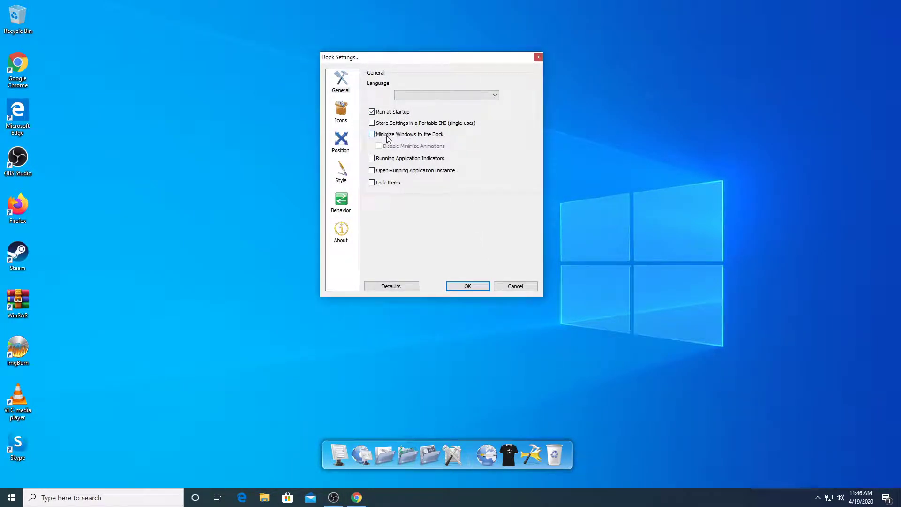
pyautogui.click(357, 497)
pyautogui.click(357, 498)
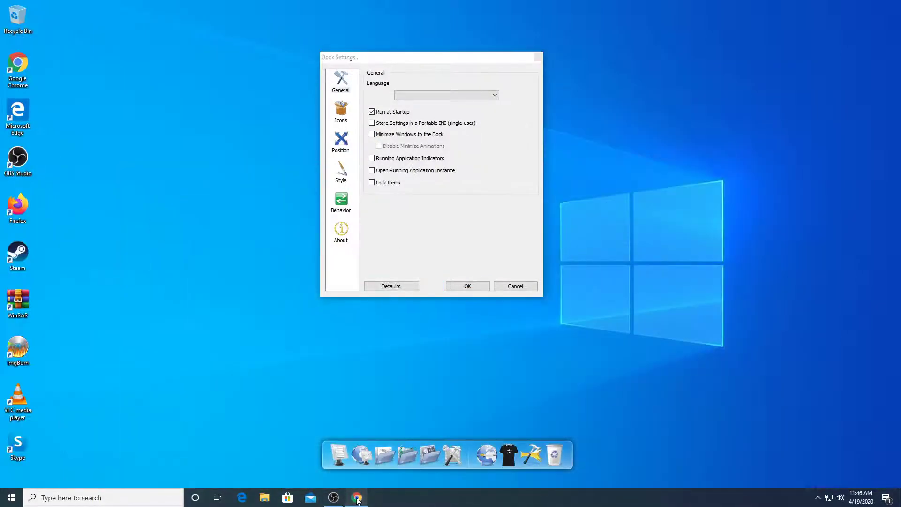
pyautogui.click(357, 498)
pyautogui.click(357, 498)
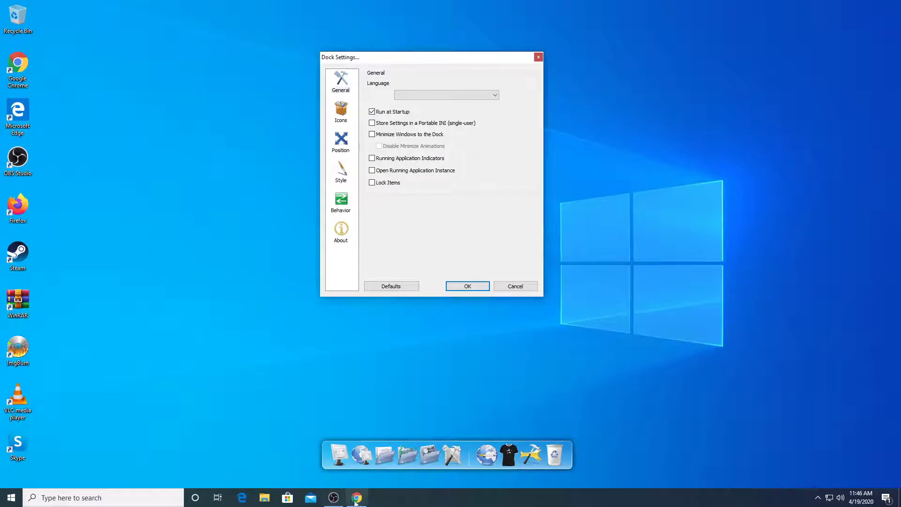
pyautogui.click(380, 136)
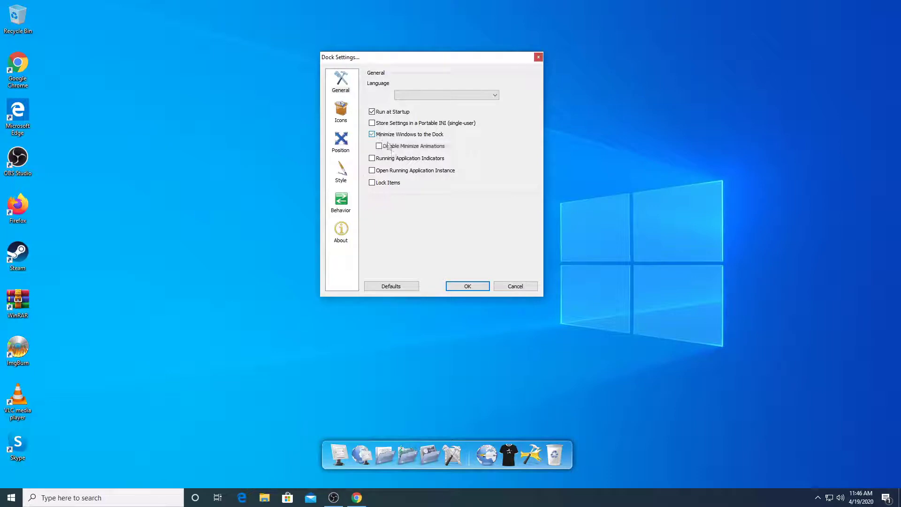
# - Apply the settings with OK and test minimizing Chrome into the dock
pyautogui.click(469, 287)
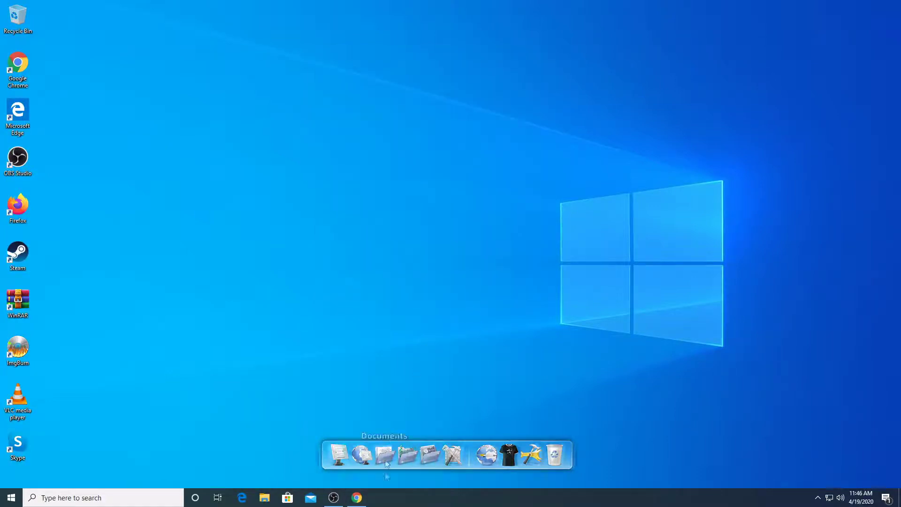
pyautogui.click(356, 498)
pyautogui.click(357, 499)
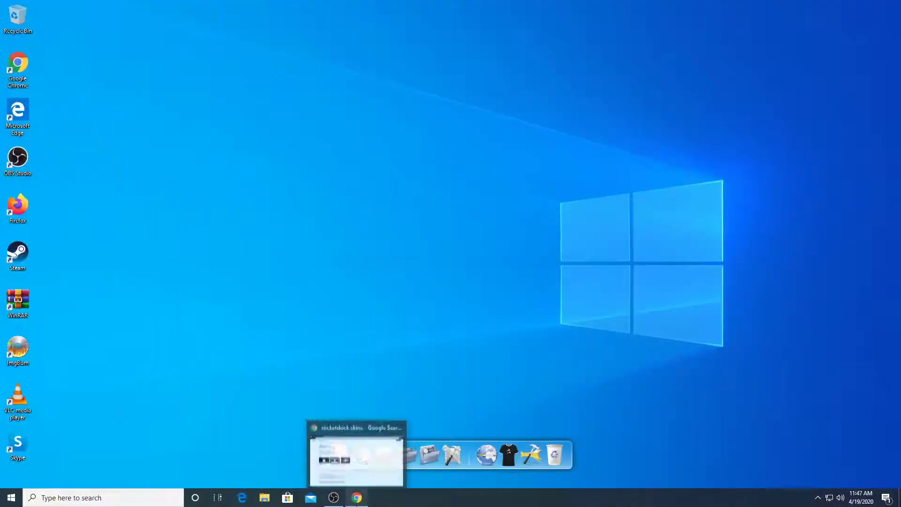
pyautogui.click(357, 499)
pyautogui.click(357, 498)
pyautogui.click(357, 499)
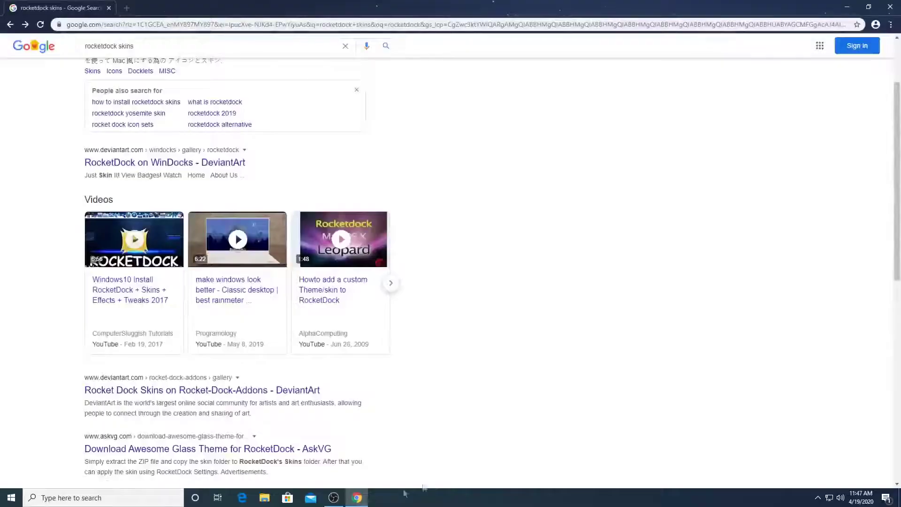
pyautogui.click(357, 498)
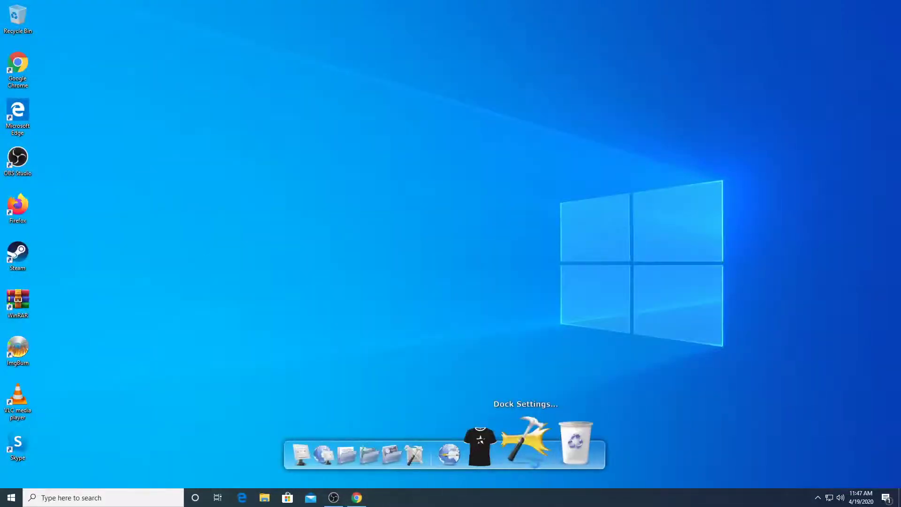
# - Reopen Dock Settings from the dock and uncheck Minimize Windows to the Dock
pyautogui.click(525, 444)
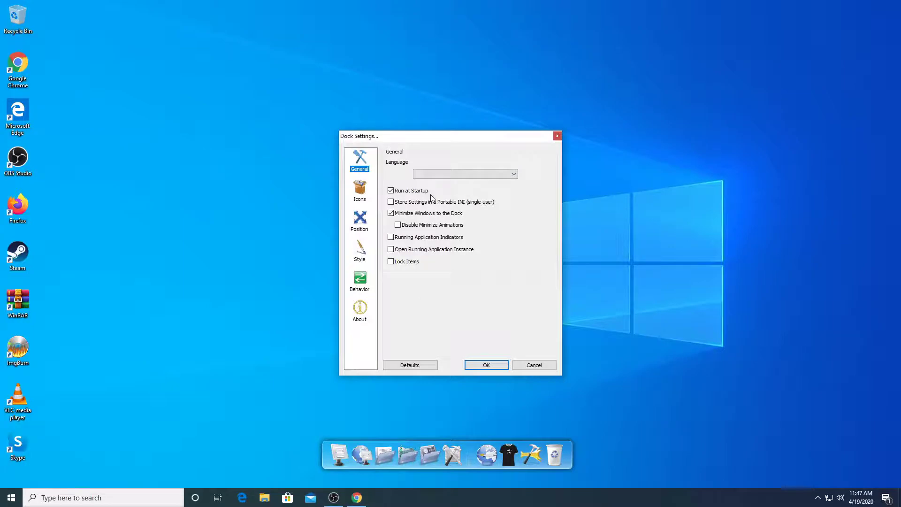
pyautogui.click(356, 498)
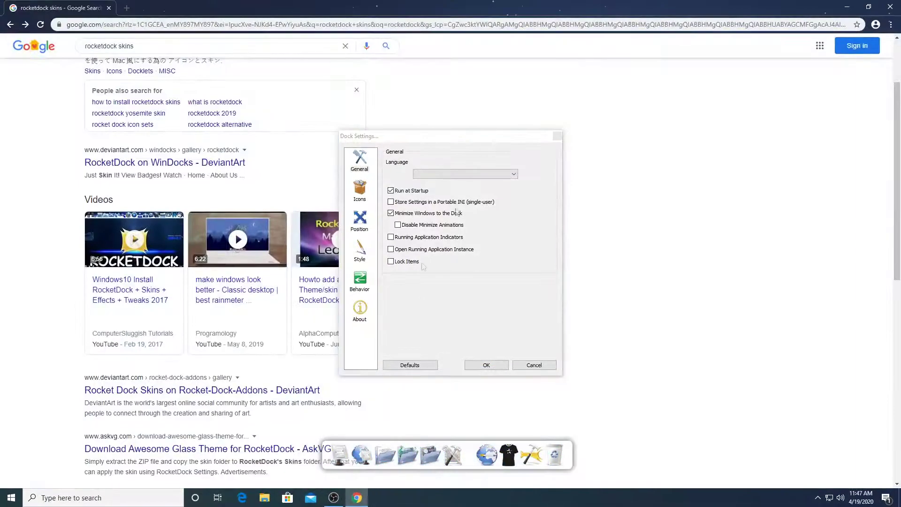
pyautogui.click(356, 499)
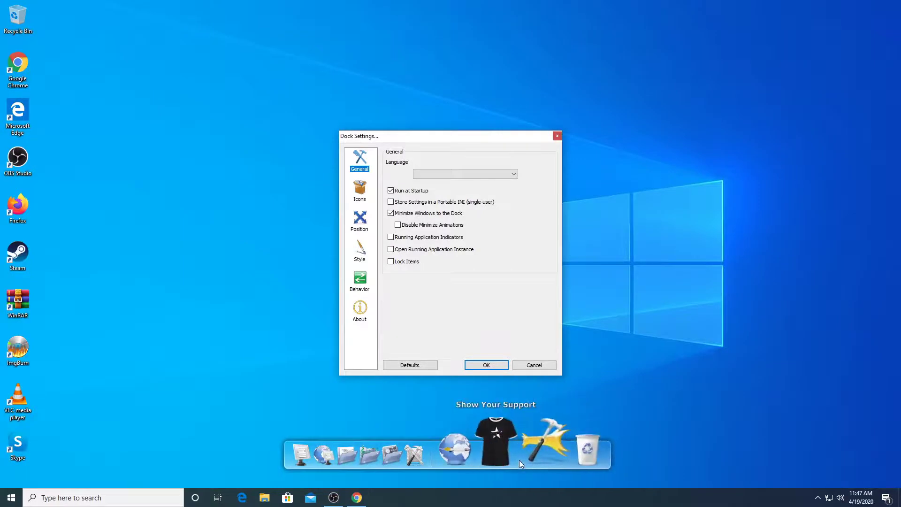
pyautogui.moveTo(468, 135); pyautogui.dragTo(465, 106)
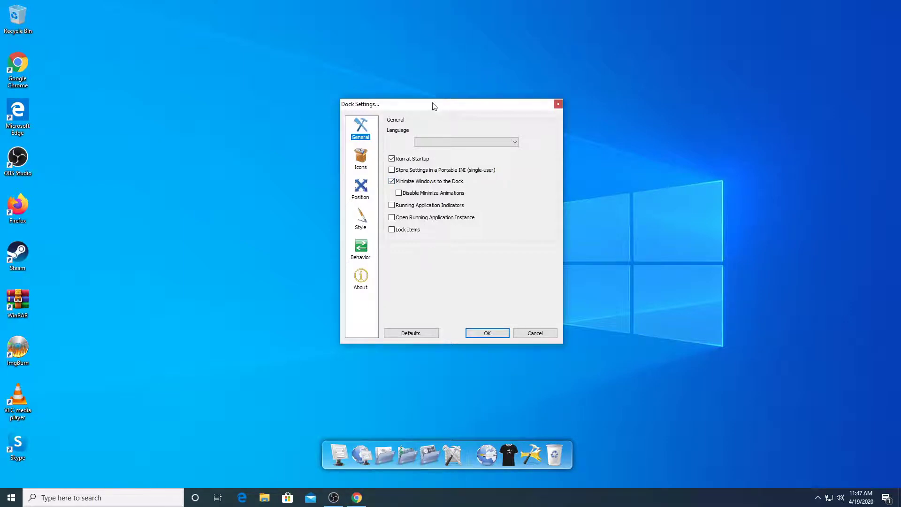
pyautogui.moveTo(433, 106); pyautogui.dragTo(431, 102)
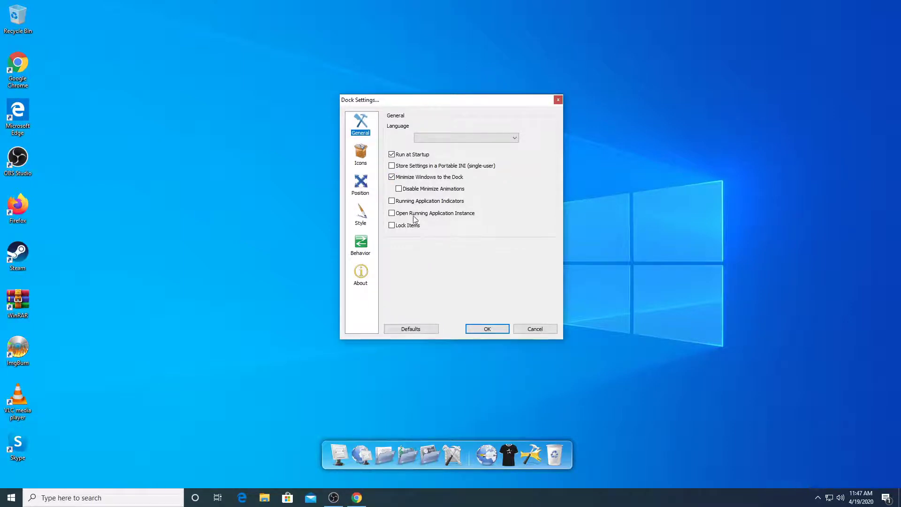
pyautogui.click(393, 178)
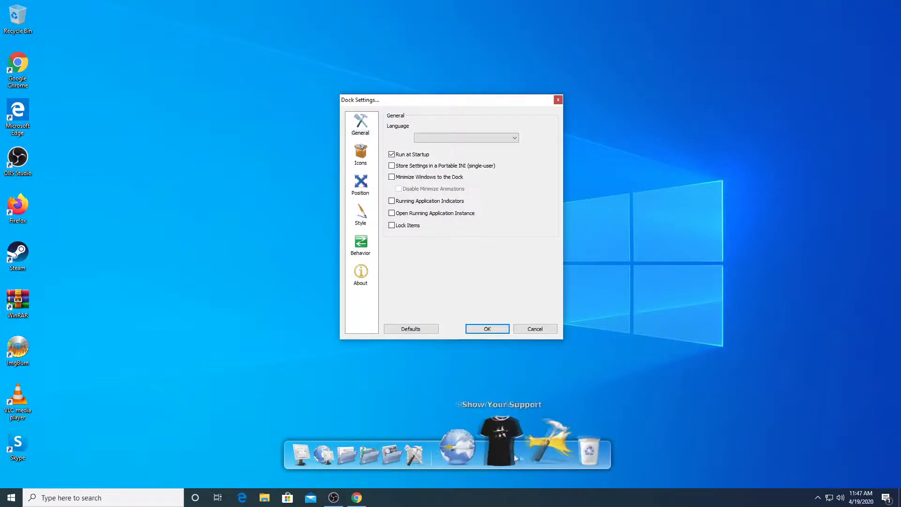
pyautogui.click(369, 249)
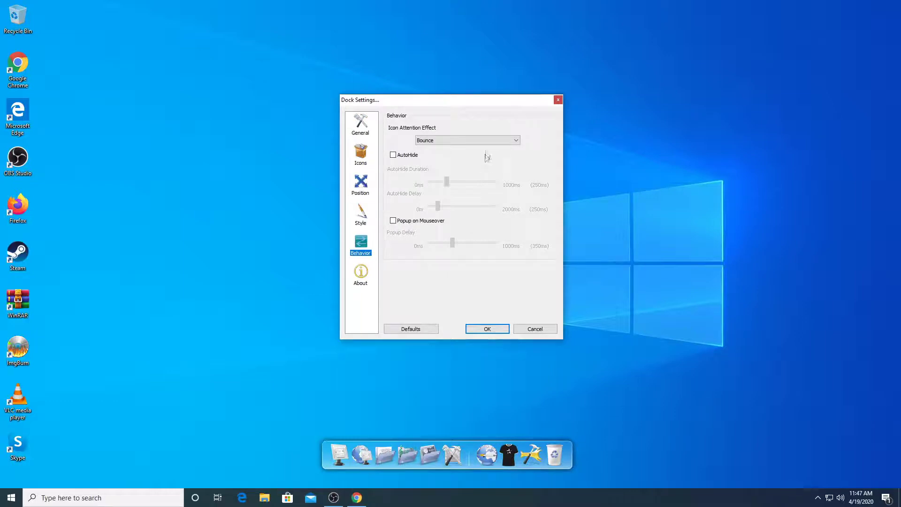
# - Enable AutoHide and apply it, so the dock hides at the bottom and reappears on approach
pyautogui.click(415, 157)
pyautogui.click(494, 329)
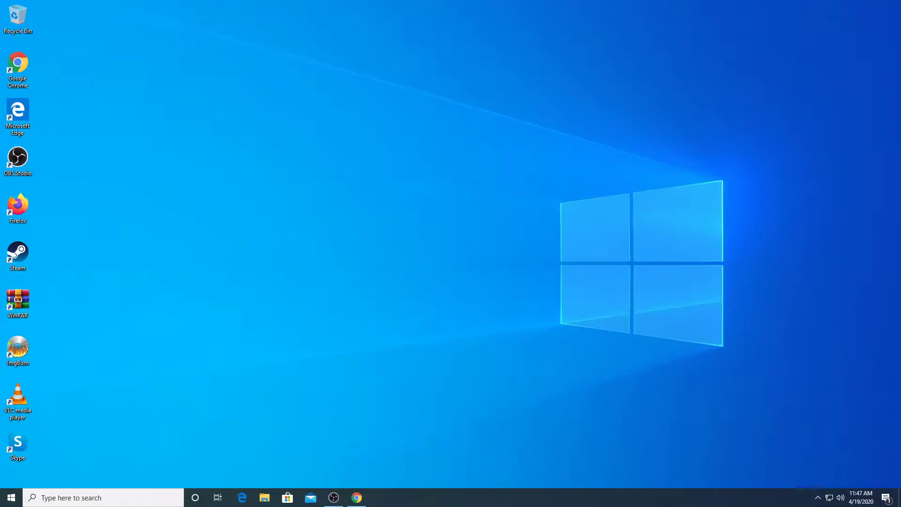
pyautogui.moveTo(413, 488)
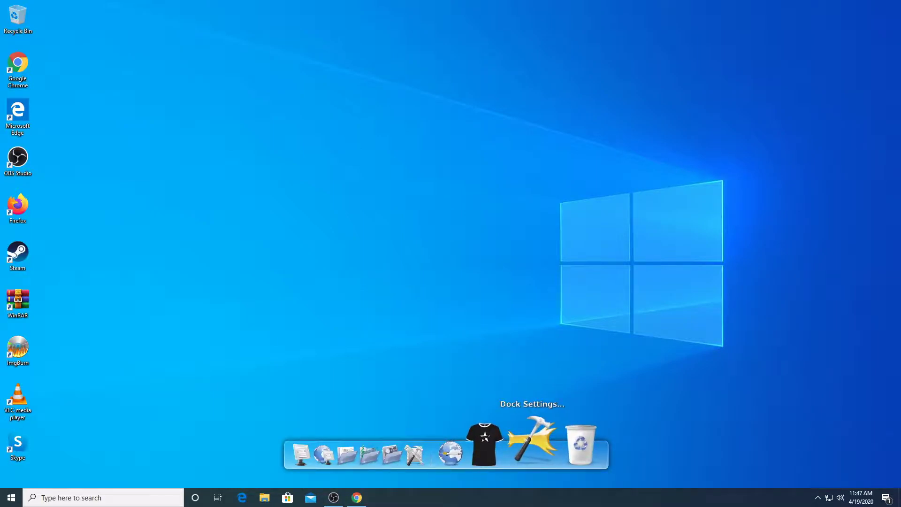
pyautogui.click(527, 456)
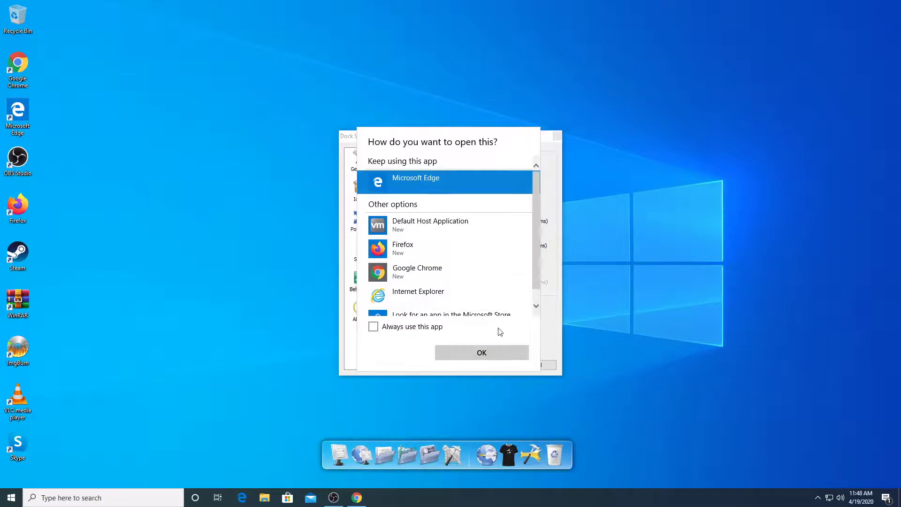
# - Dismiss the Open With prompt and uncheck AutoHide on the Behavior page to keep the dock visible
pyautogui.click(472, 350)
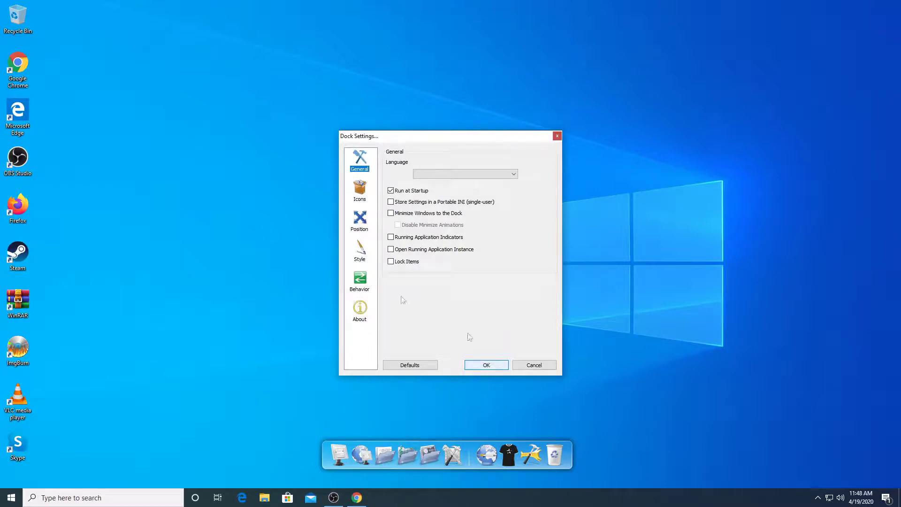
pyautogui.click(360, 195)
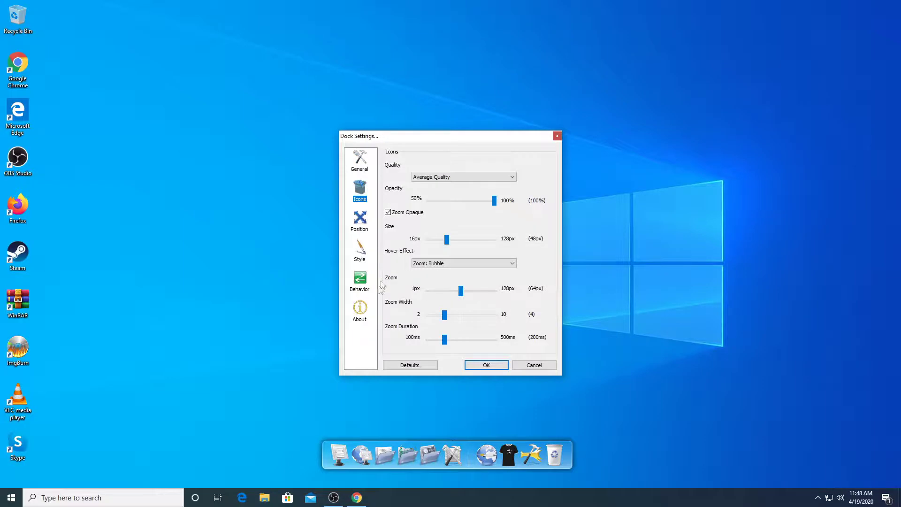
pyautogui.click(360, 280)
pyautogui.click(399, 192)
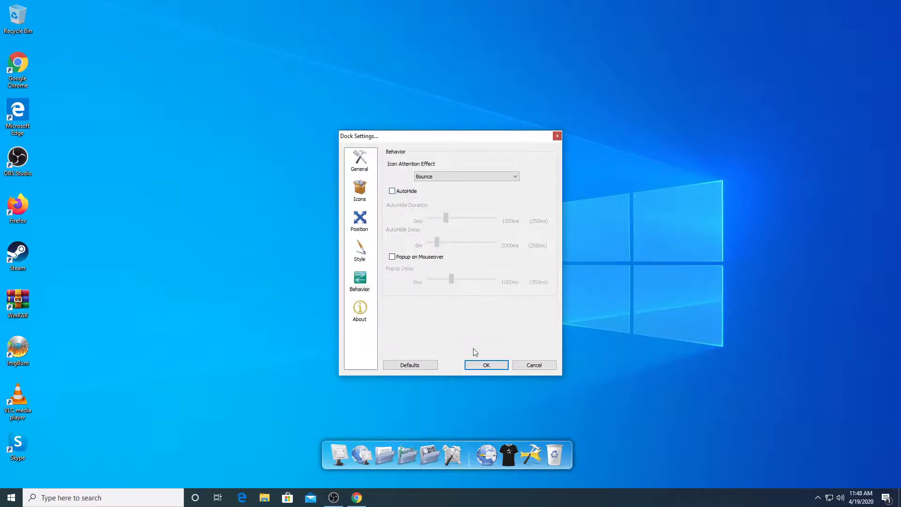
pyautogui.click(479, 365)
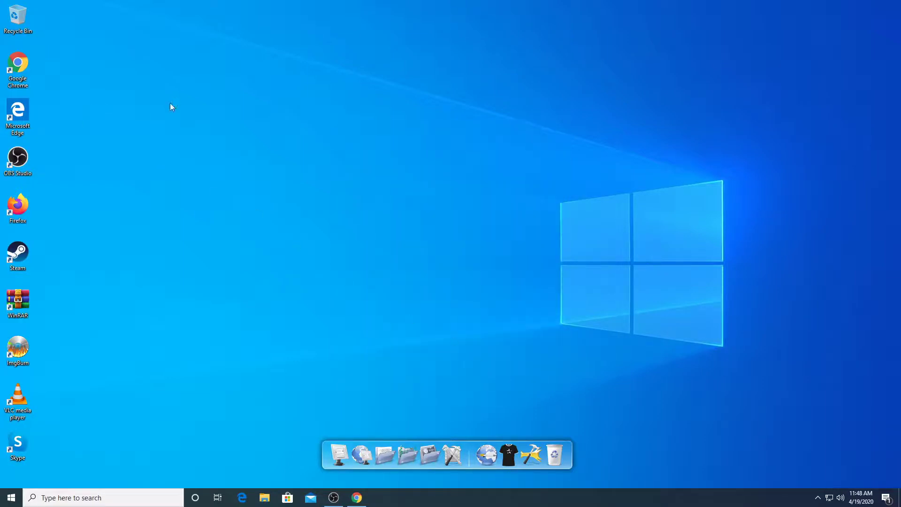
# - Drag the Chrome, ImgBurn and OBS Studio shortcuts onto the left end of the dock beside Steam
pyautogui.moveTo(17, 63); pyautogui.dragTo(334, 457)
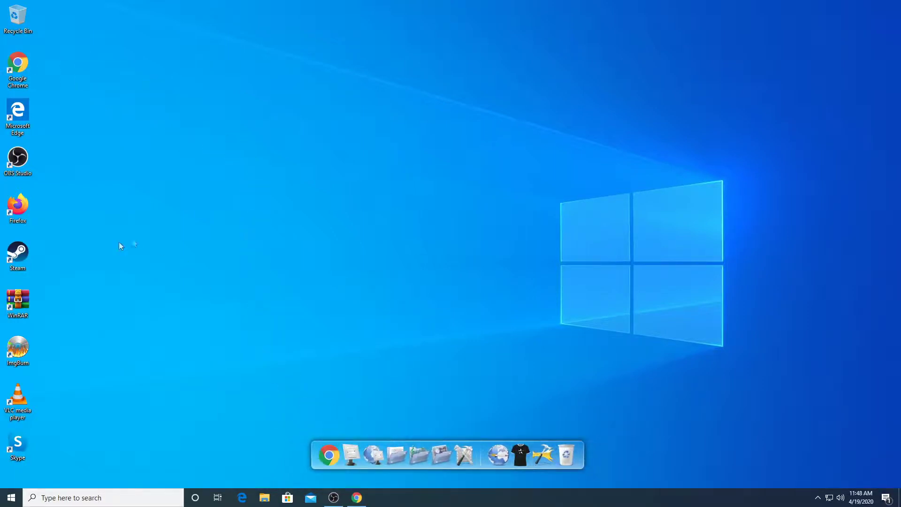
pyautogui.moveTo(18, 348); pyautogui.dragTo(57, 422)
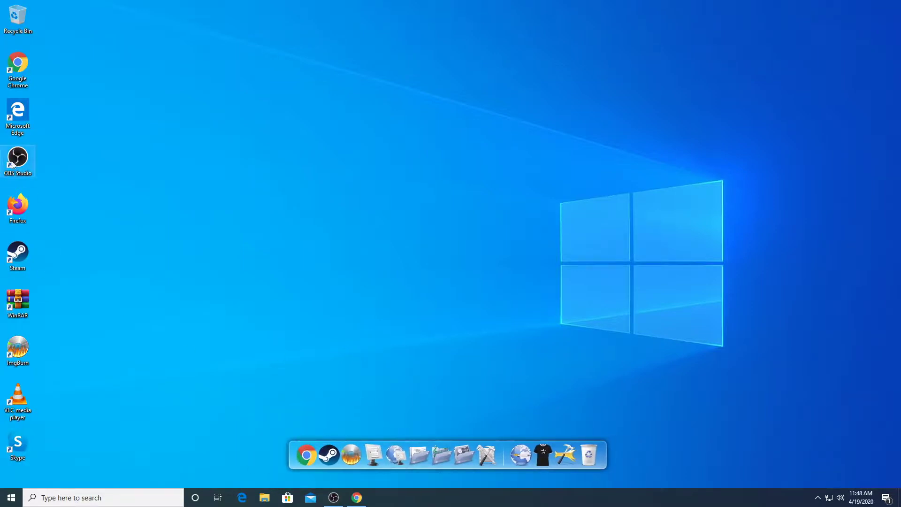
pyautogui.moveTo(346, 402); pyautogui.dragTo(359, 455)
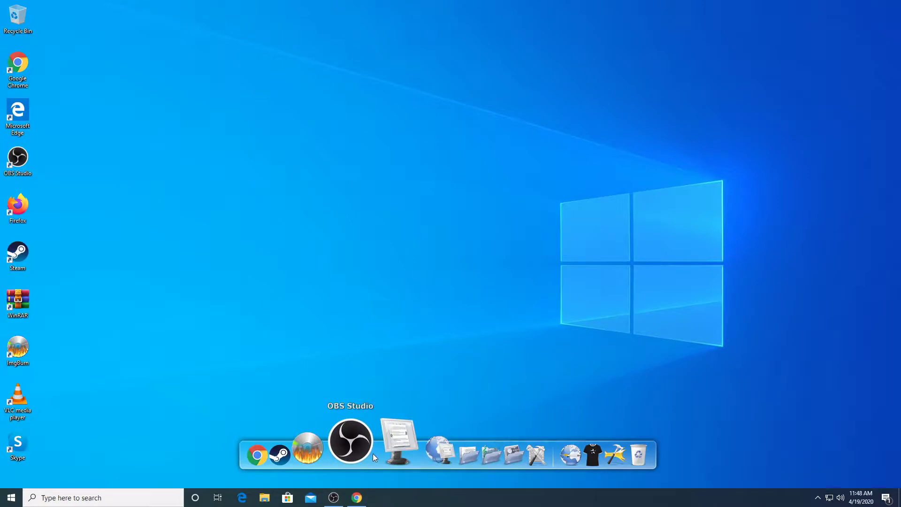
pyautogui.rightClick(376, 455)
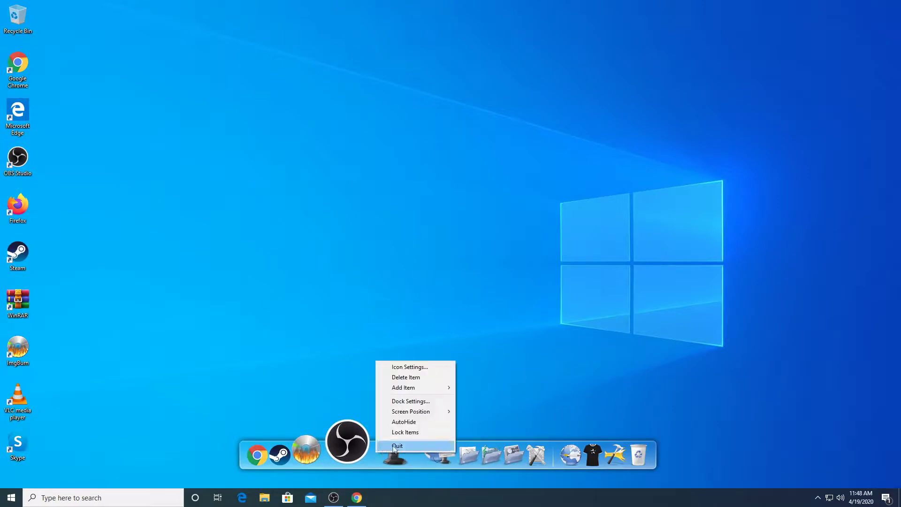
# - Add a separator after the OBS icon with Add Item > Separator
pyautogui.moveTo(426, 390)
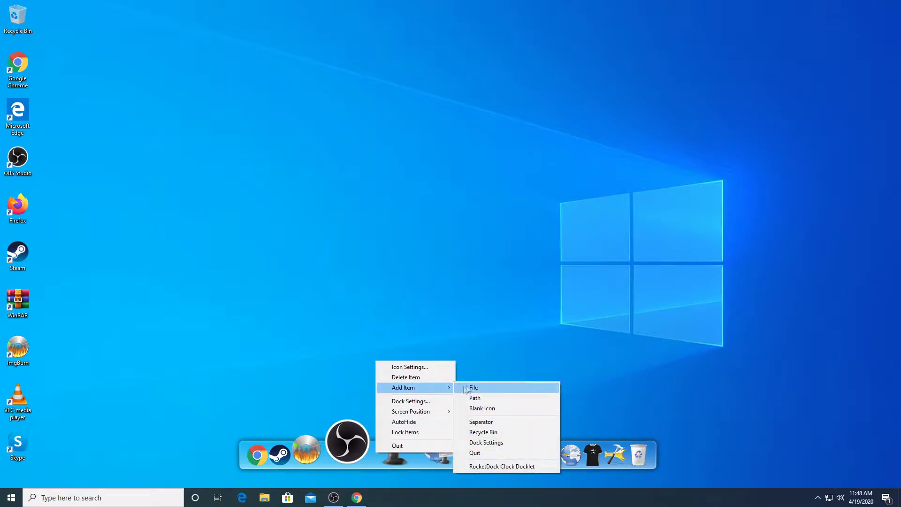
pyautogui.click(488, 422)
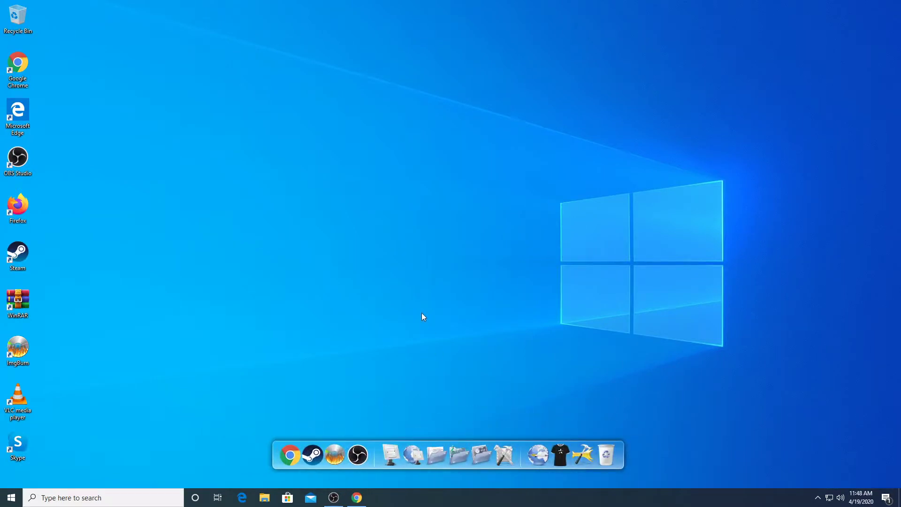
# - Drag the Show Your Support T-shirt icon off the dock, then refresh the desktop twice
pyautogui.moveTo(558, 449); pyautogui.dragTo(548, 325)
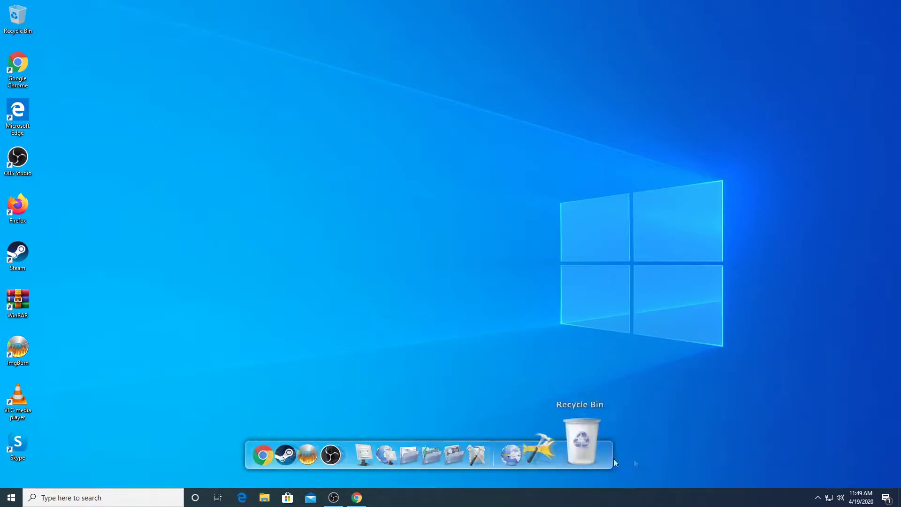
pyautogui.rightClick(536, 202)
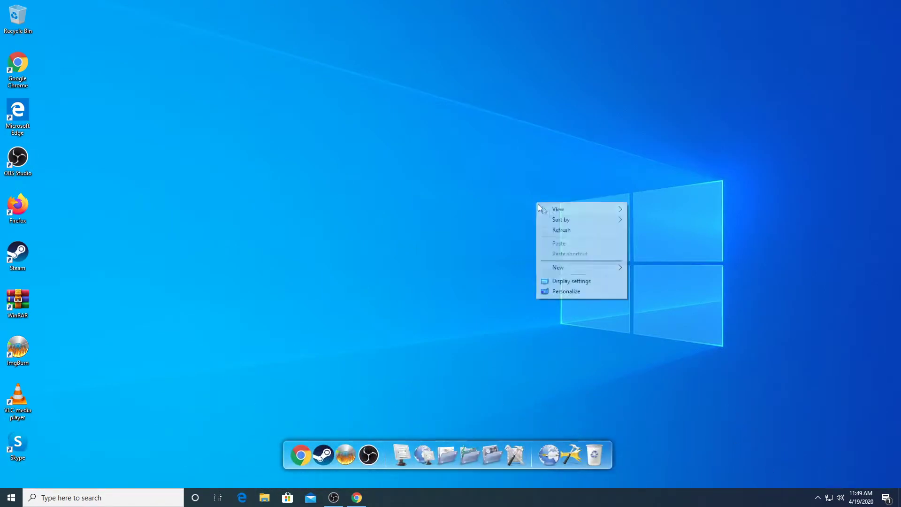
pyautogui.click(563, 230)
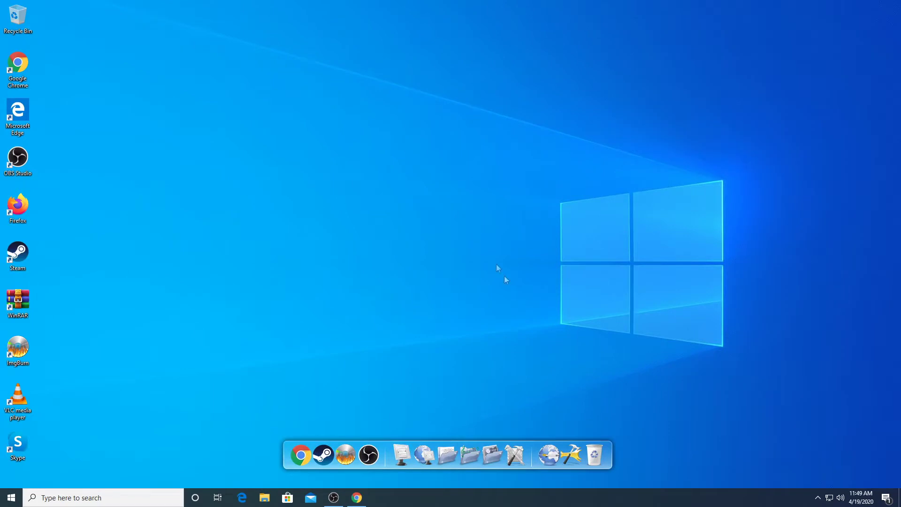
pyautogui.rightClick(459, 206)
pyautogui.click(476, 237)
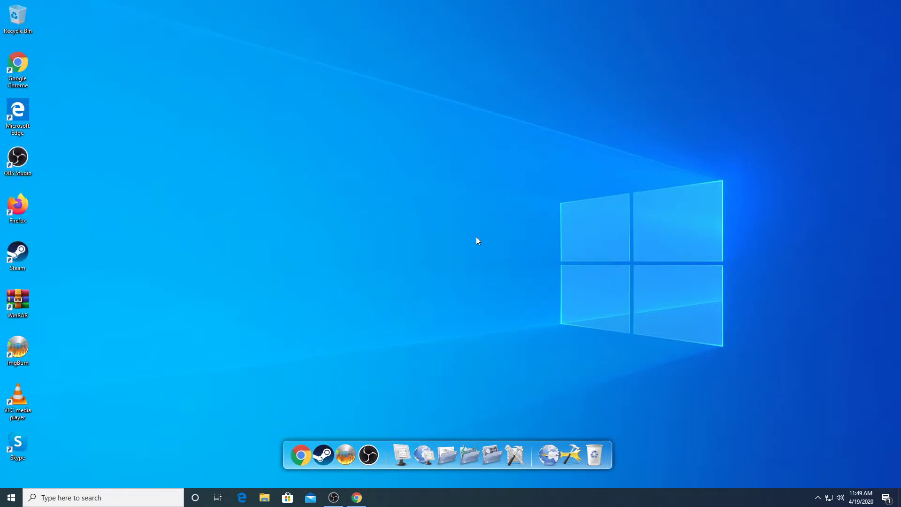